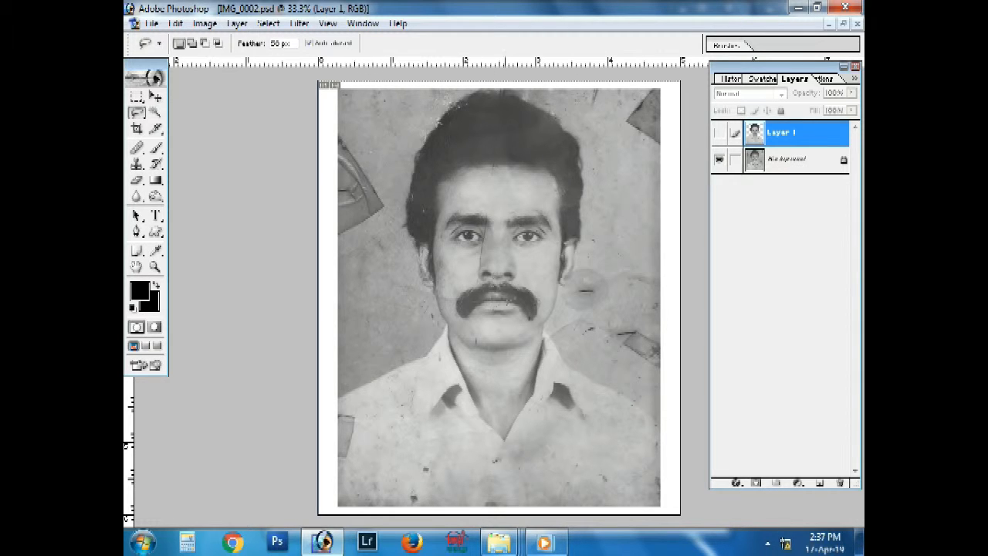
# Compare the retouched portrait on Layer 1 with the damaged original by toggling the layer's visibility
pyautogui.click(155, 97)
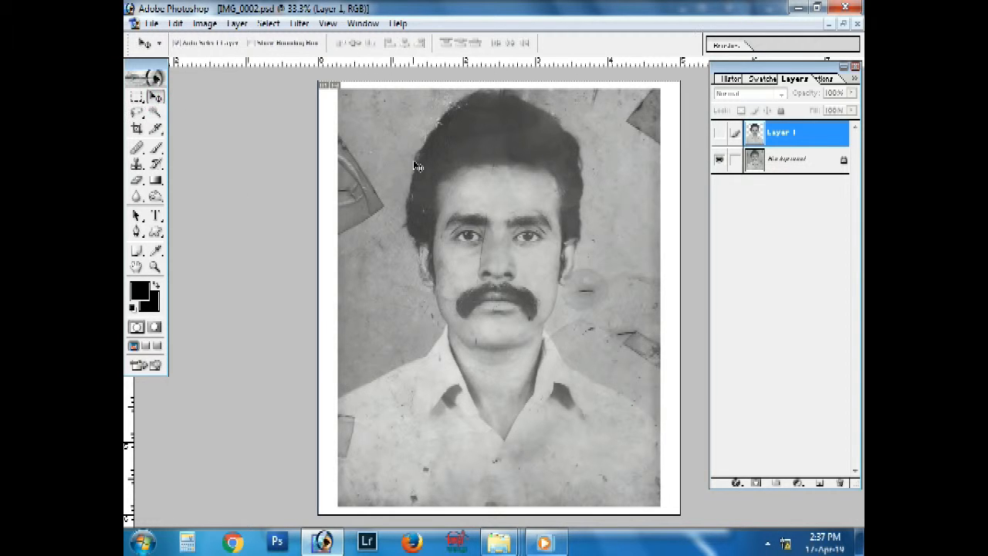
pyautogui.click(719, 136)
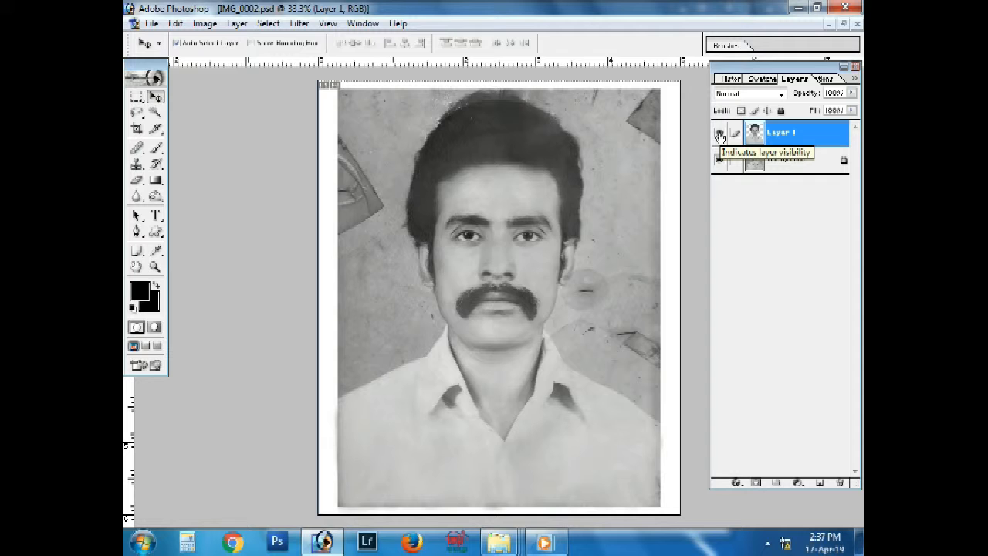
pyautogui.click(718, 135)
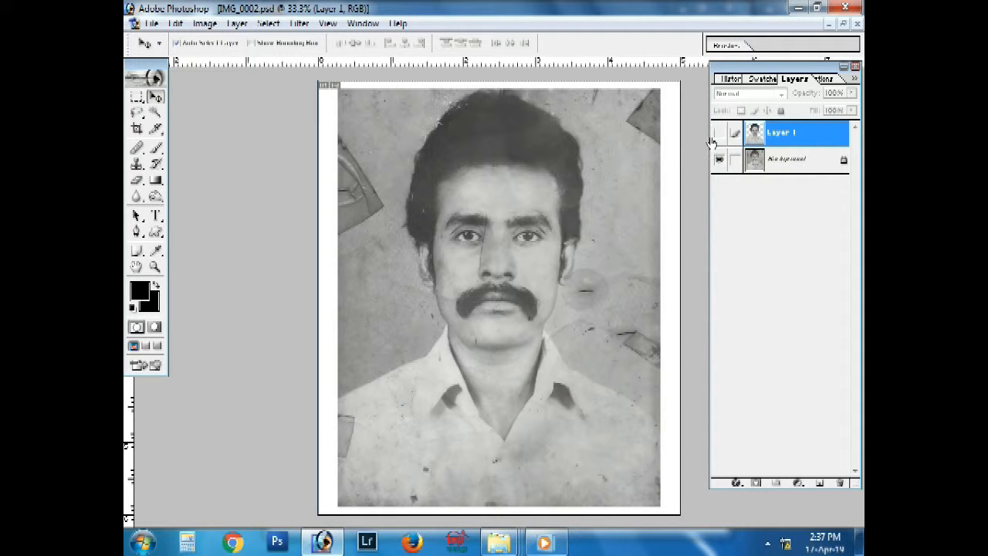
pyautogui.hotkey('ctrl', '+')
pyautogui.click(718, 136)
pyautogui.click(717, 136)
pyautogui.click(718, 135)
pyautogui.click(717, 135)
pyautogui.click(718, 135)
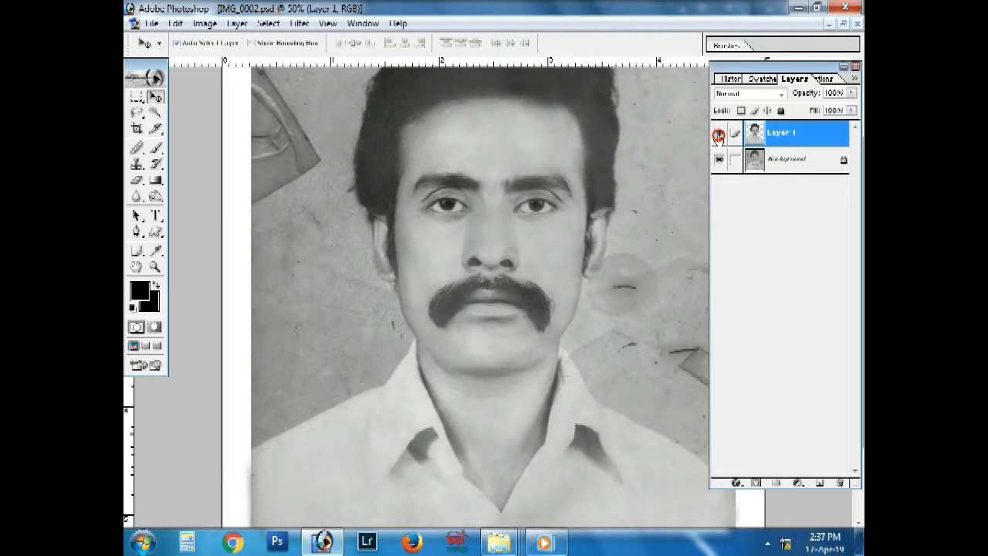
pyautogui.click(718, 135)
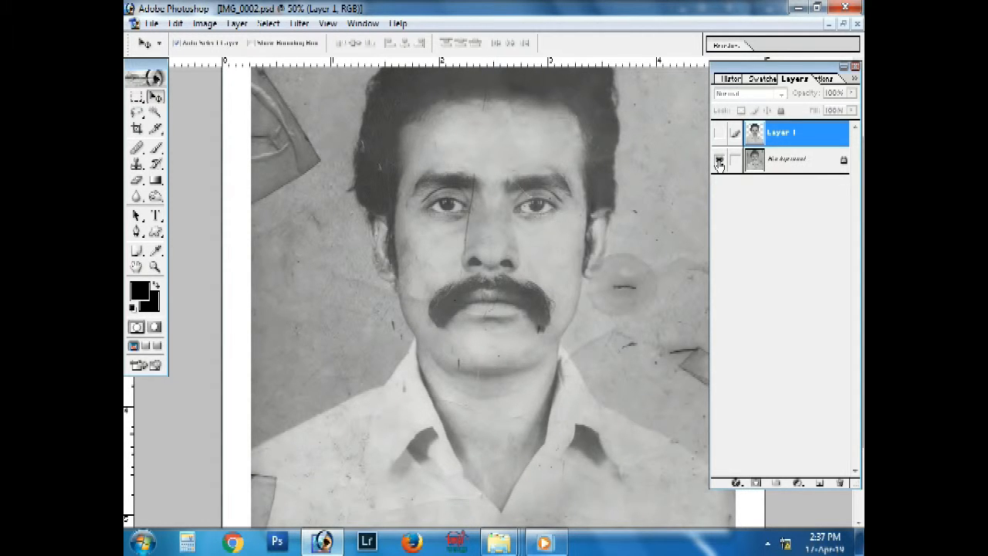
# Hide the Background layer and show only the cut-out portrait on Layer 1
pyautogui.click(718, 160)
pyautogui.click(719, 135)
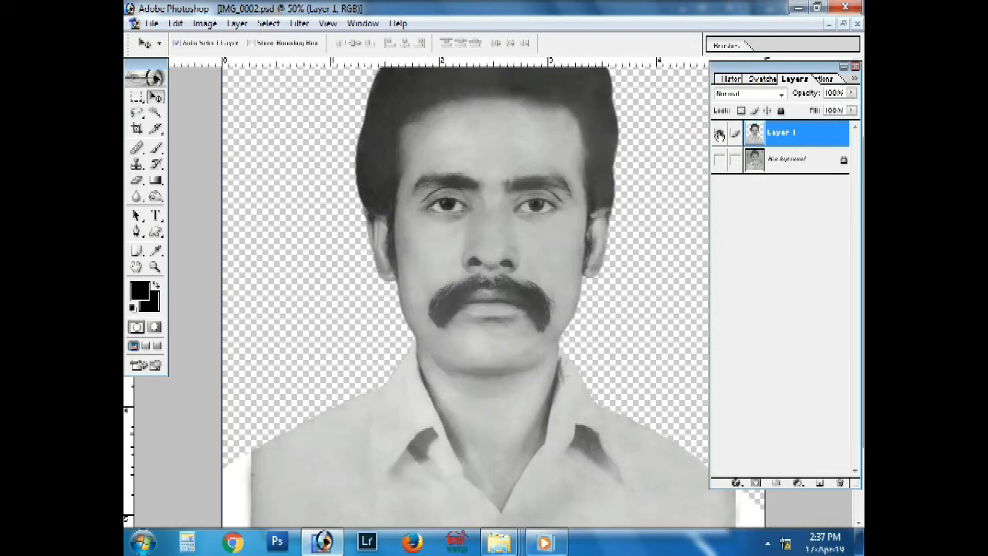
pyautogui.hotkey('ctrl', '-')
pyautogui.hotkey('ctrl', '-')
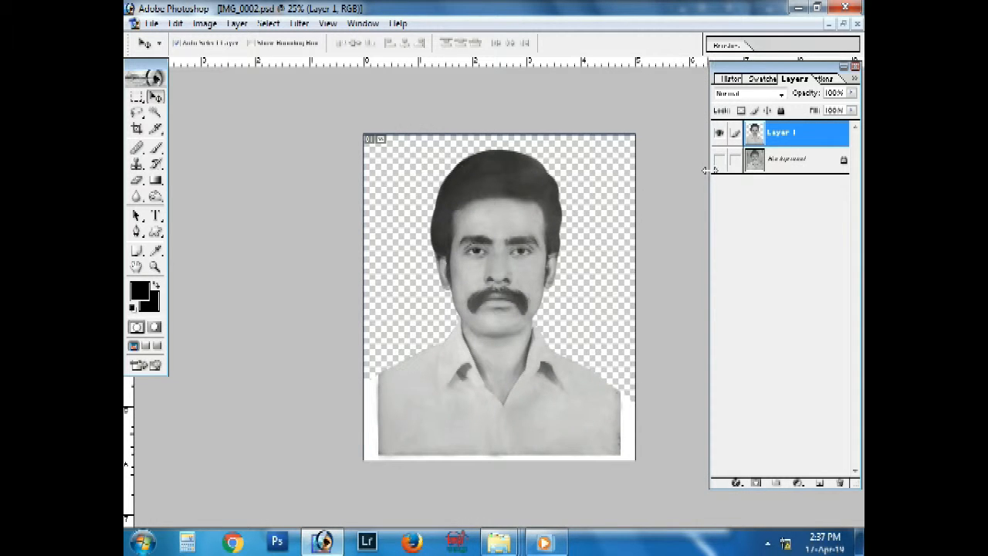
# Start a Pen tool path at the temple on the image's left side and trace the hairline across the forehead
pyautogui.hotkey('ctrl', '+')
pyautogui.hotkey('ctrl', '+')
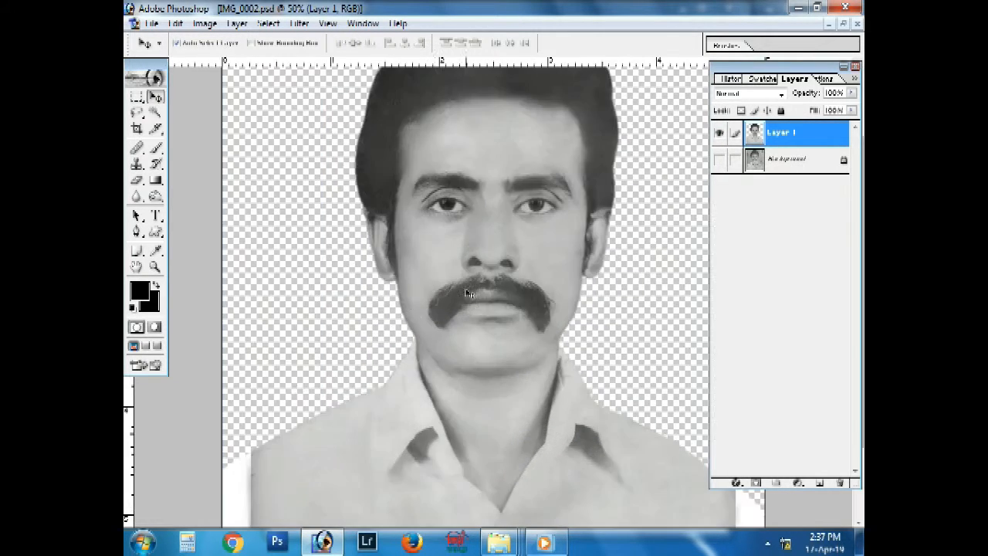
pyautogui.click(137, 233)
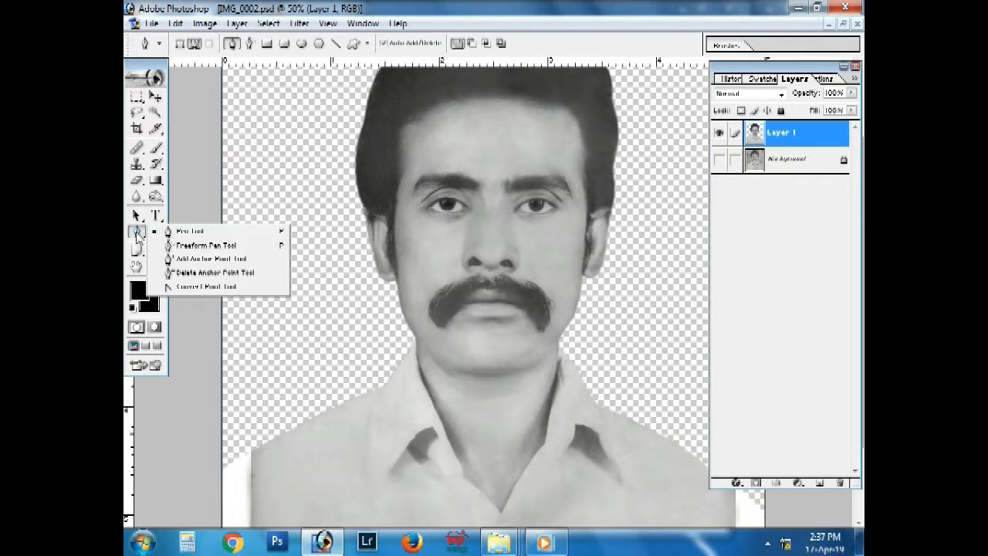
pyautogui.click(198, 235)
pyautogui.hotkey('ctrl', '+')
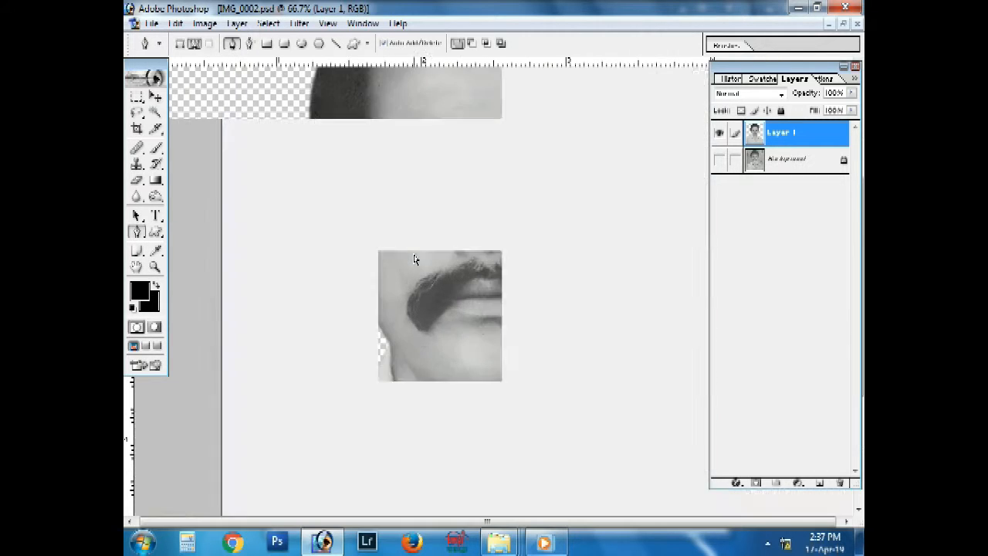
pyautogui.moveTo(380, 261)
pyautogui.mouseDown()
pyautogui.moveTo(372, 335)
pyautogui.moveTo(383, 300)
pyautogui.moveTo(368, 273)
pyautogui.mouseUp()
pyautogui.click(362, 283)
pyautogui.moveTo(394, 196)
pyautogui.mouseDown()
pyautogui.moveTo(390, 253)
pyautogui.moveTo(362, 270)
pyautogui.moveTo(367, 202)
pyautogui.moveTo(388, 182)
pyautogui.mouseUp()
pyautogui.moveTo(551, 136); pyautogui.dragTo(549, 165)
pyautogui.moveTo(473, 185); pyautogui.dragTo(530, 187)
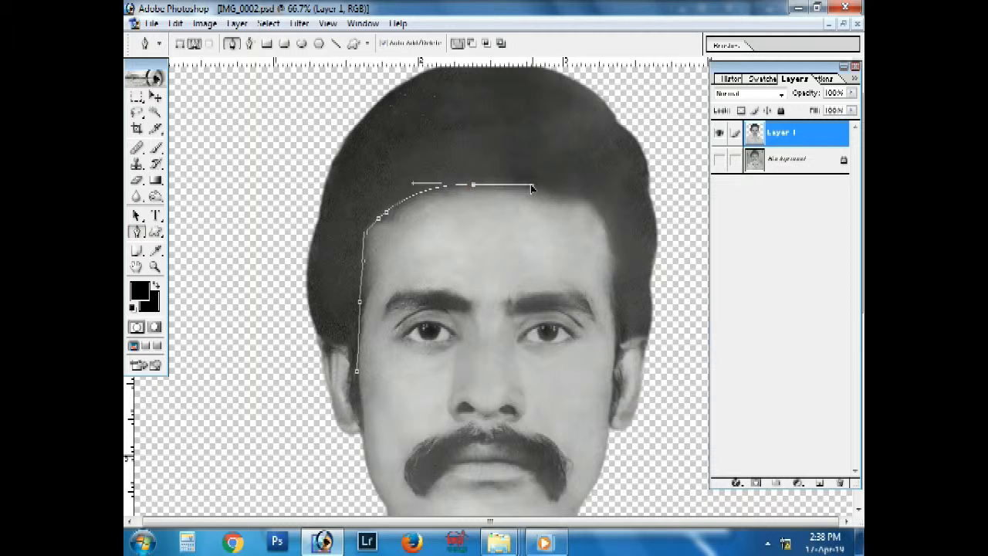
# Continue the path down the hairline on the image's right side and loosely around the outside of that ear
pyautogui.scroll(-2, 498, 188)
pyautogui.moveTo(607, 196); pyautogui.dragTo(625, 245)
pyautogui.click(616, 238)
pyautogui.click(615, 283)
pyautogui.click(621, 312)
pyautogui.scroll(-3, 656, 301)
pyautogui.moveTo(661, 332); pyautogui.dragTo(640, 356)
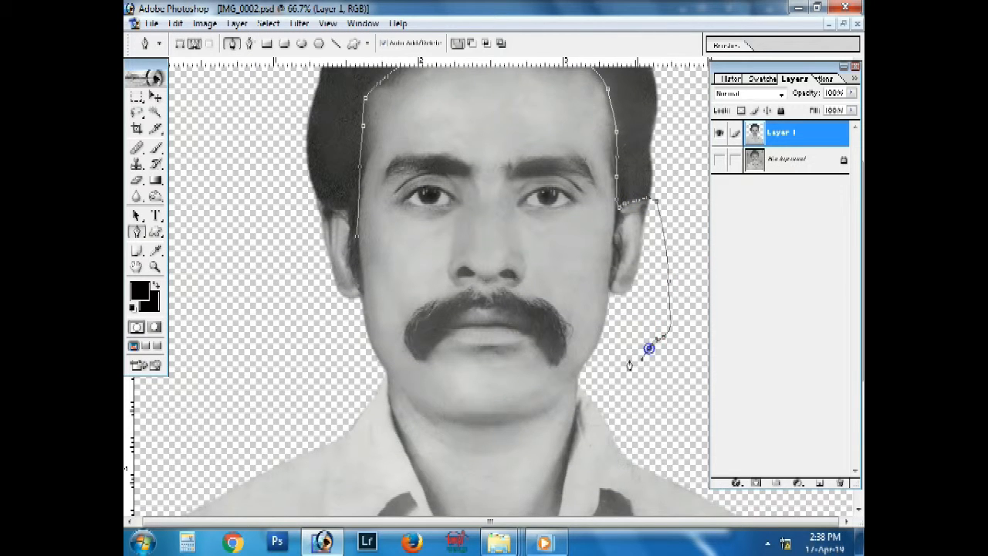
# Extend the path to the neck and down the inner collar edge to the point of the shirt's V opening
pyautogui.scroll(-3, 617, 348)
pyautogui.moveTo(578, 305); pyautogui.dragTo(575, 350)
pyautogui.scroll(-3, 556, 355)
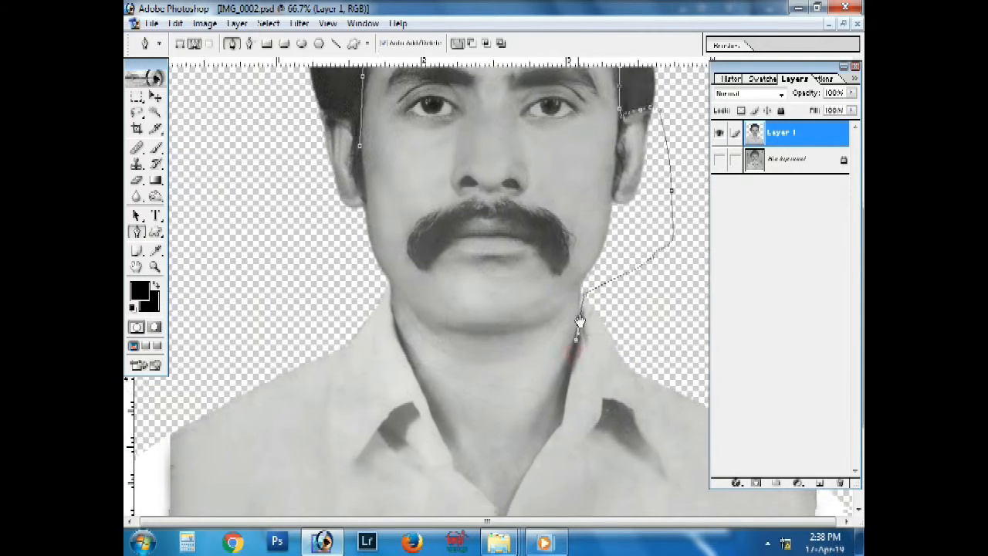
pyautogui.moveTo(561, 308); pyautogui.dragTo(523, 411)
pyautogui.hotkey('ctrl', '-')
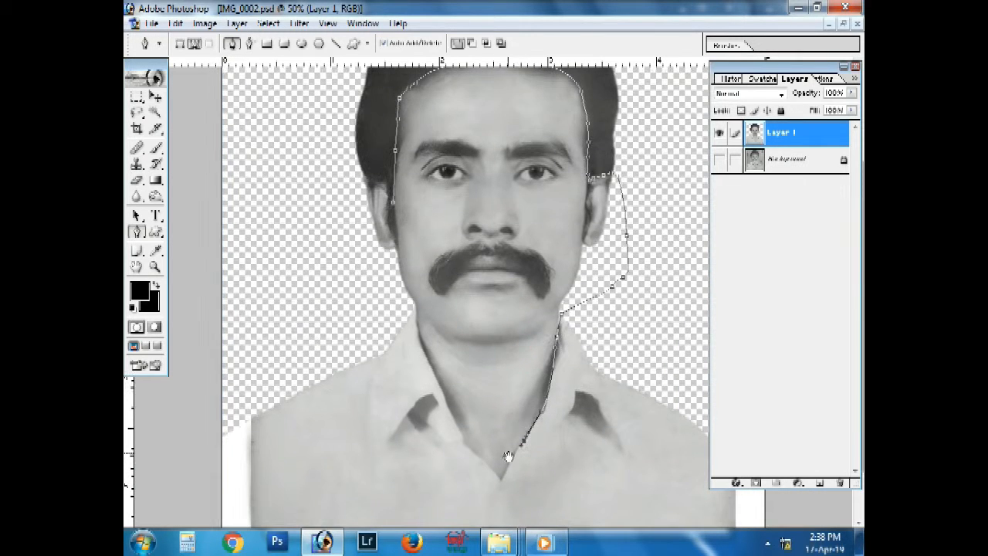
pyautogui.click(501, 473)
# Trace the path up the opposite collar edge, around the outside of the other ear, and close it at the starting temple
pyautogui.click(419, 345)
pyautogui.click(419, 330)
pyautogui.click(379, 288)
pyautogui.click(356, 253)
pyautogui.scroll(3, 338, 160)
pyautogui.click(341, 278)
pyautogui.click(345, 263)
pyautogui.click(362, 249)
pyautogui.click(374, 248)
pyautogui.click(386, 255)
pyautogui.moveTo(386, 256); pyautogui.dragTo(386, 262)
pyautogui.click(390, 280)
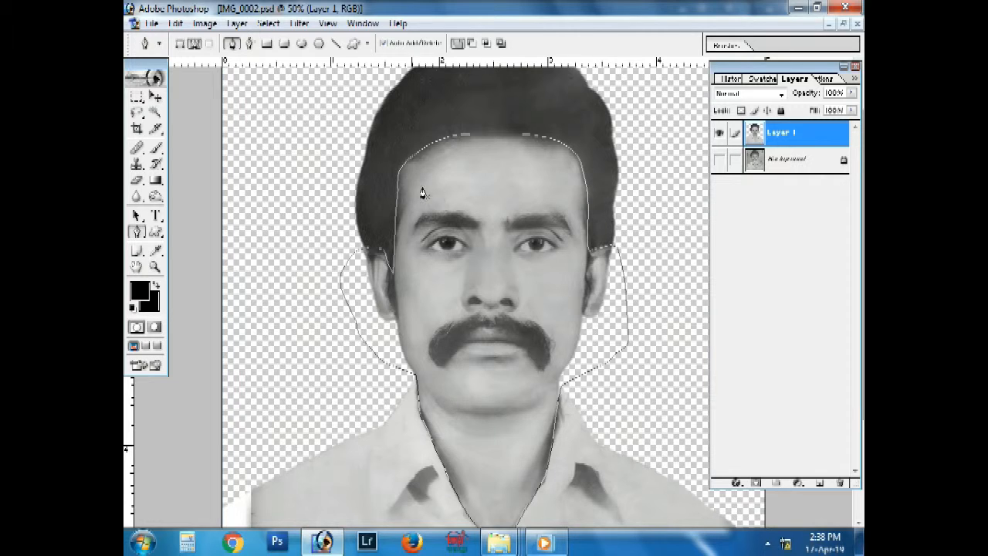
# Convert the face and neck path to a selection and feather it by 20 pixels
pyautogui.hotkey('ctrl', 'Return')
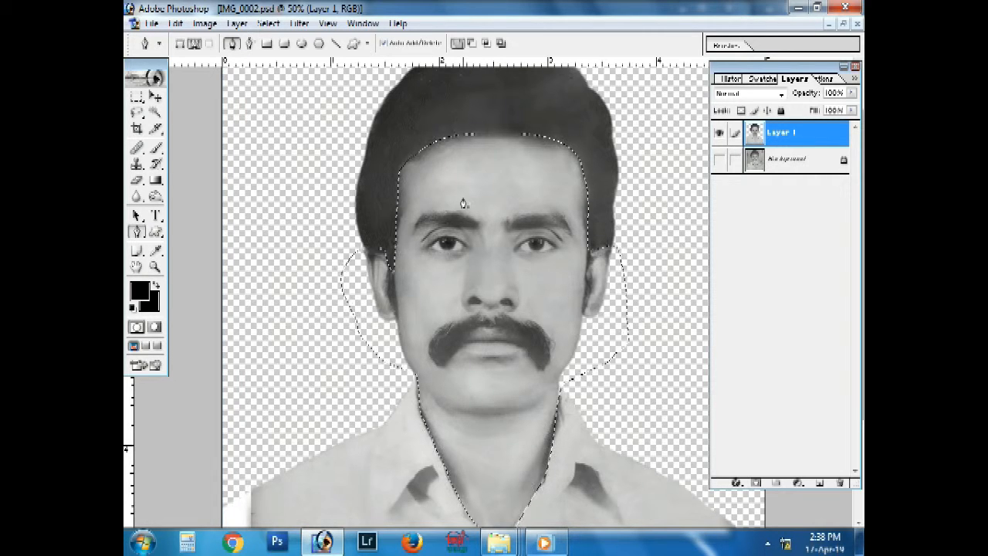
pyautogui.click(269, 24)
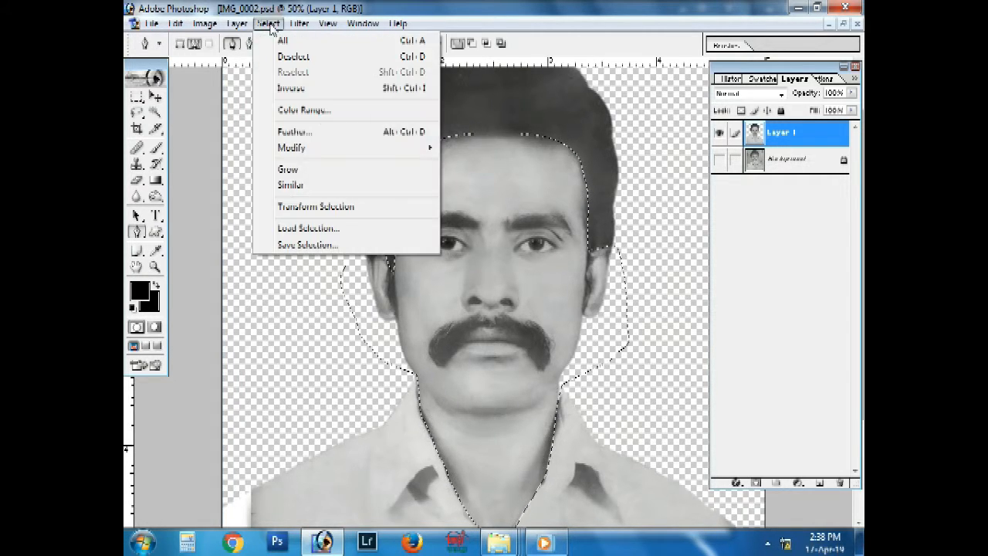
pyautogui.click(293, 132)
pyautogui.write('20')
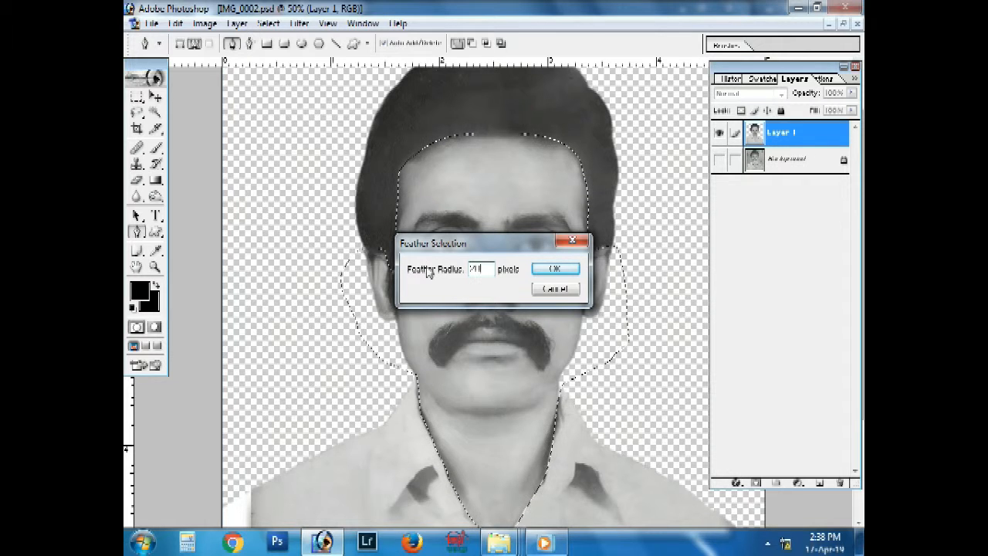
pyautogui.click(556, 269)
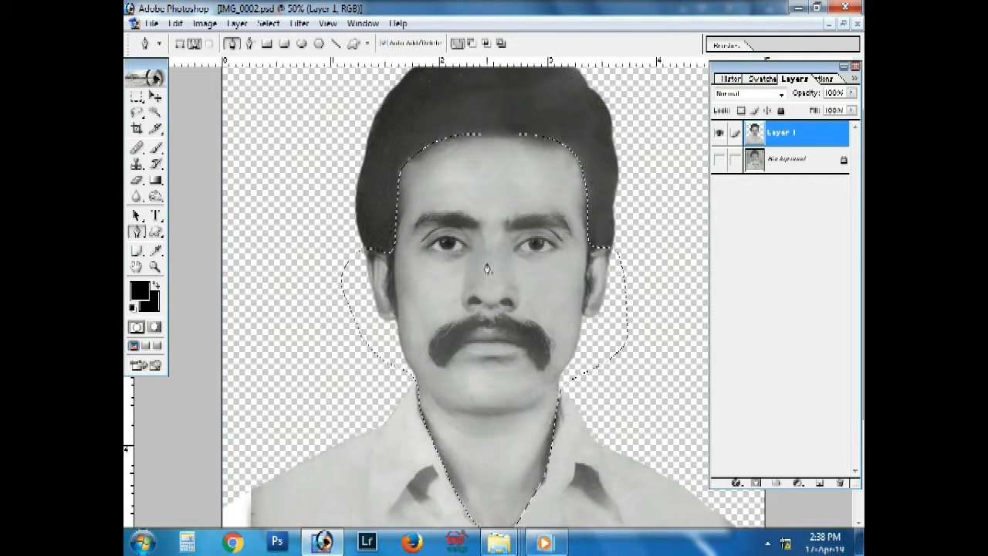
# Use the Variations adjustment on the skin selection, adding more yellow and more red to the midtones
pyautogui.click(205, 23)
pyautogui.moveTo(244, 63)
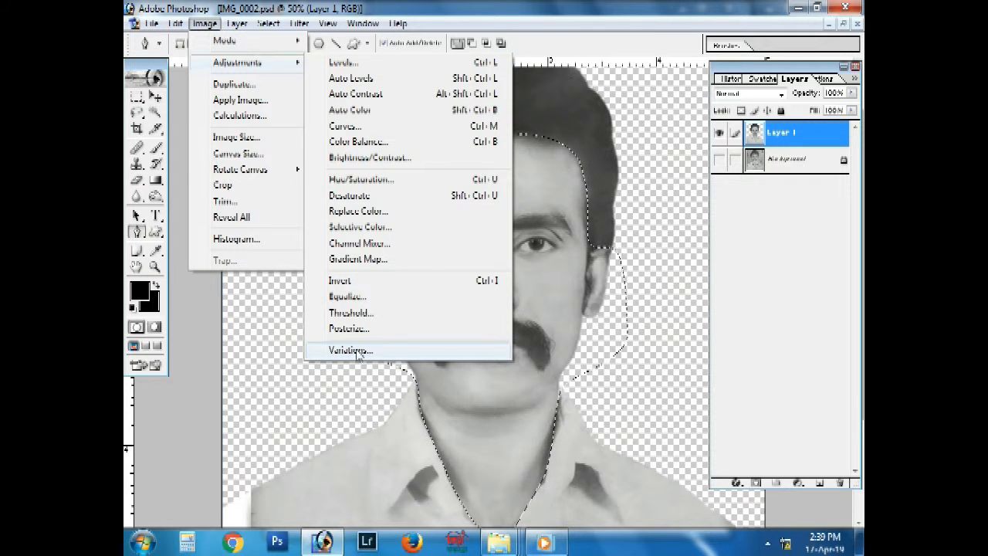
pyautogui.click(458, 351)
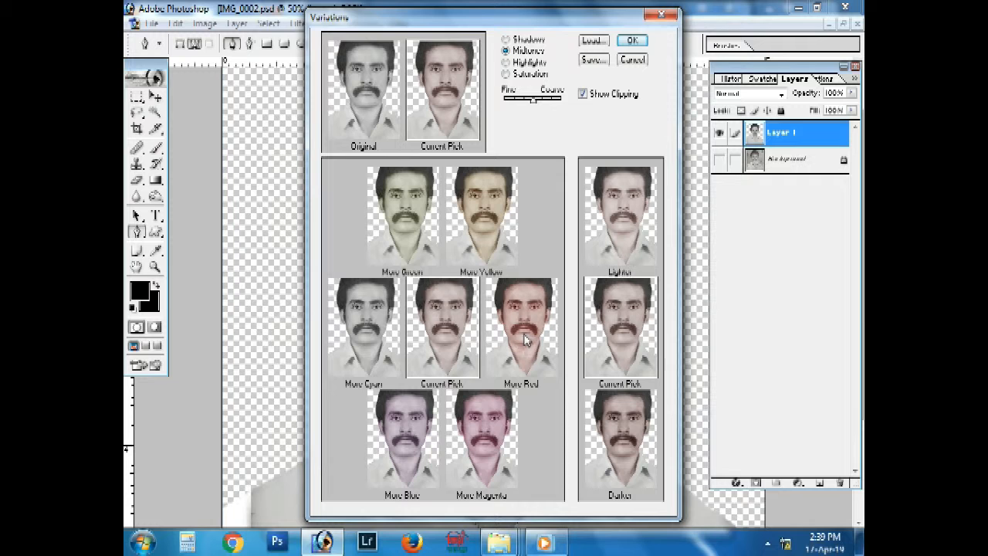
pyautogui.click(491, 216)
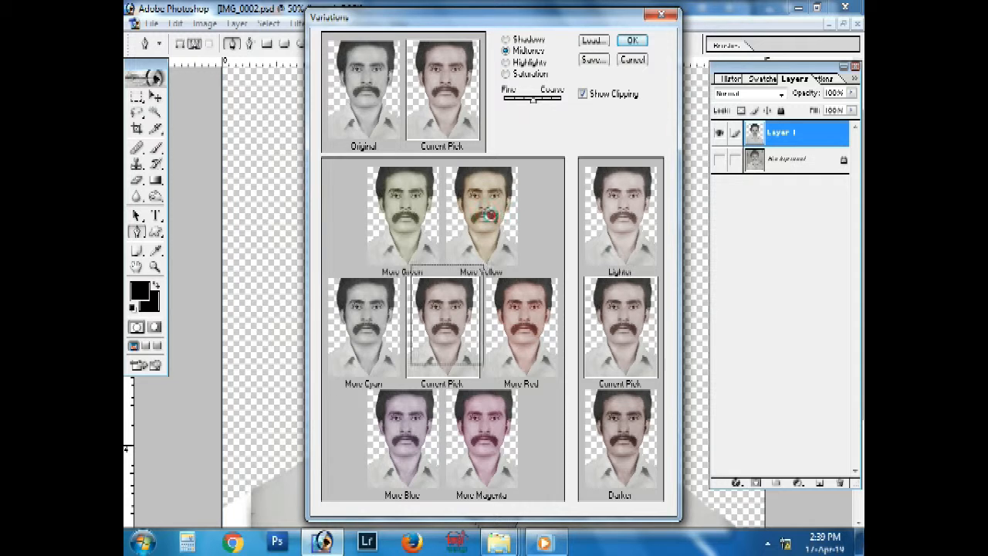
pyautogui.click(529, 325)
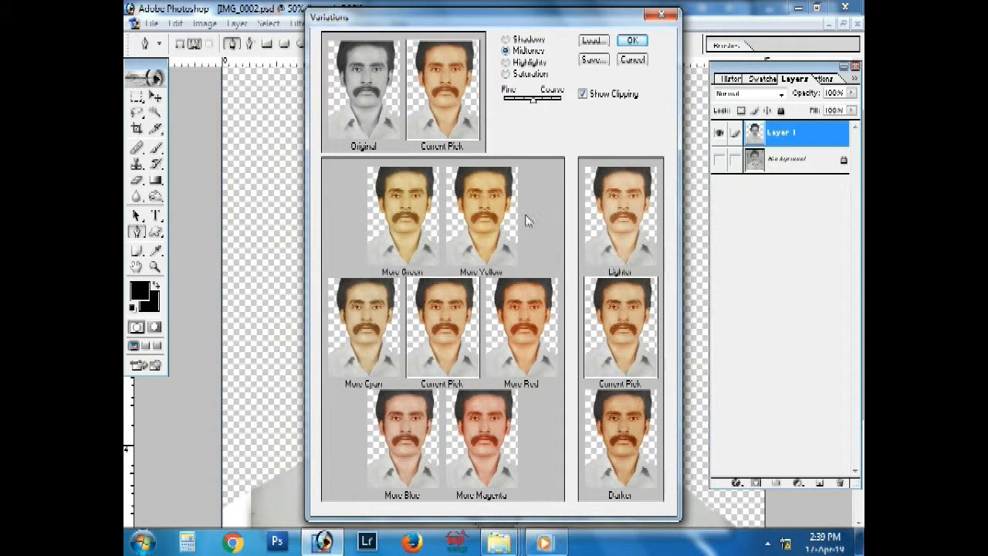
# Refine the skin tint with more red, blue and green, darken it, and apply the Variations adjustment
pyautogui.click(531, 311)
pyautogui.click(410, 435)
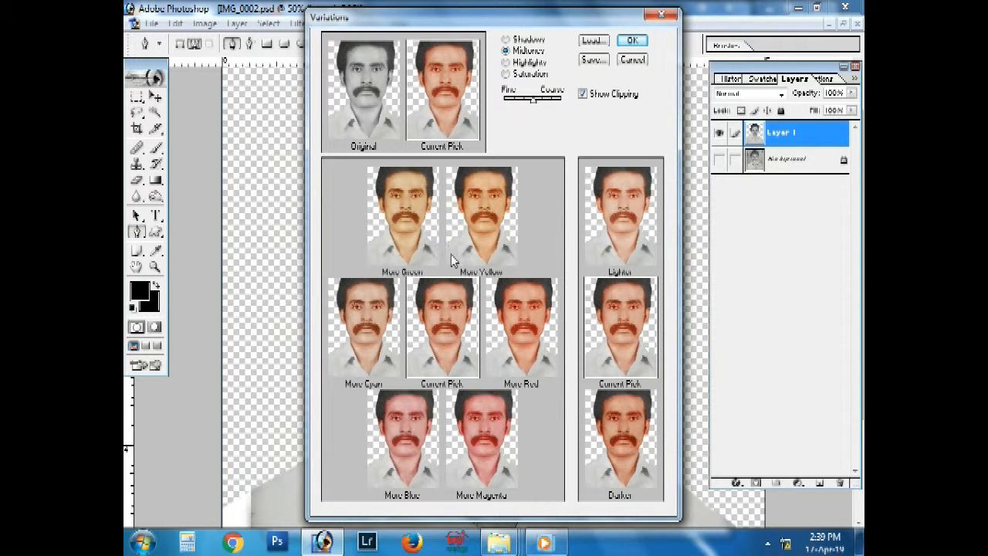
pyautogui.click(389, 215)
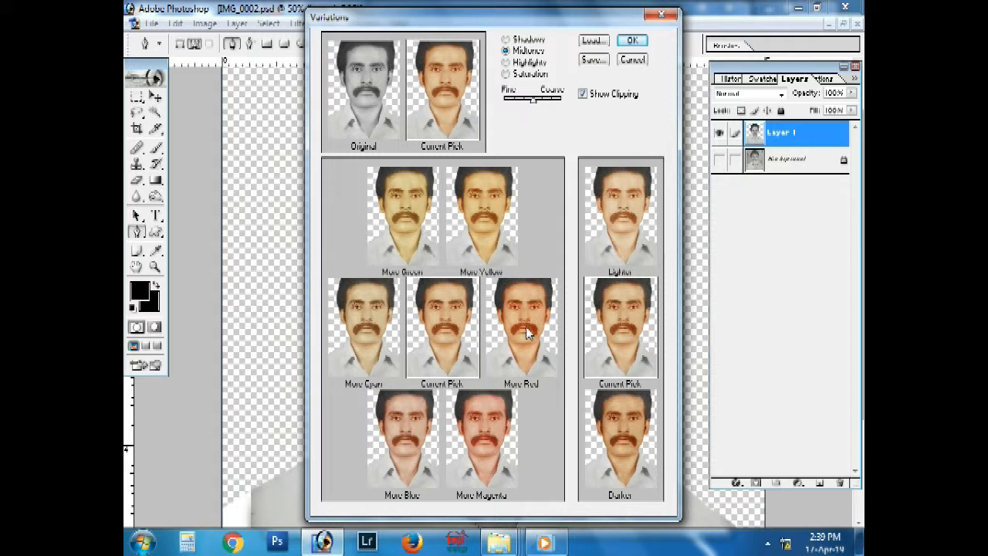
pyautogui.click(410, 204)
pyautogui.click(410, 430)
pyautogui.click(617, 447)
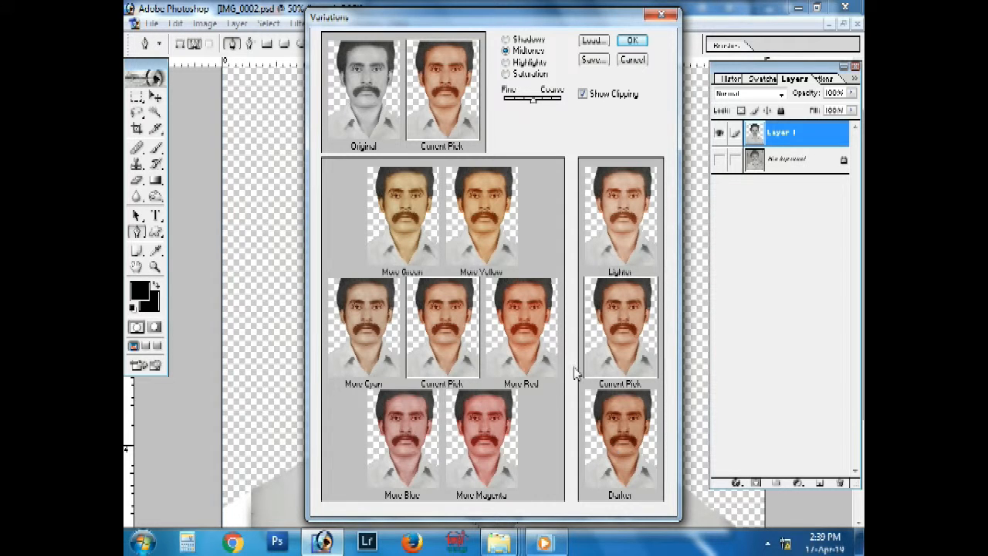
pyautogui.click(615, 321)
pyautogui.click(632, 42)
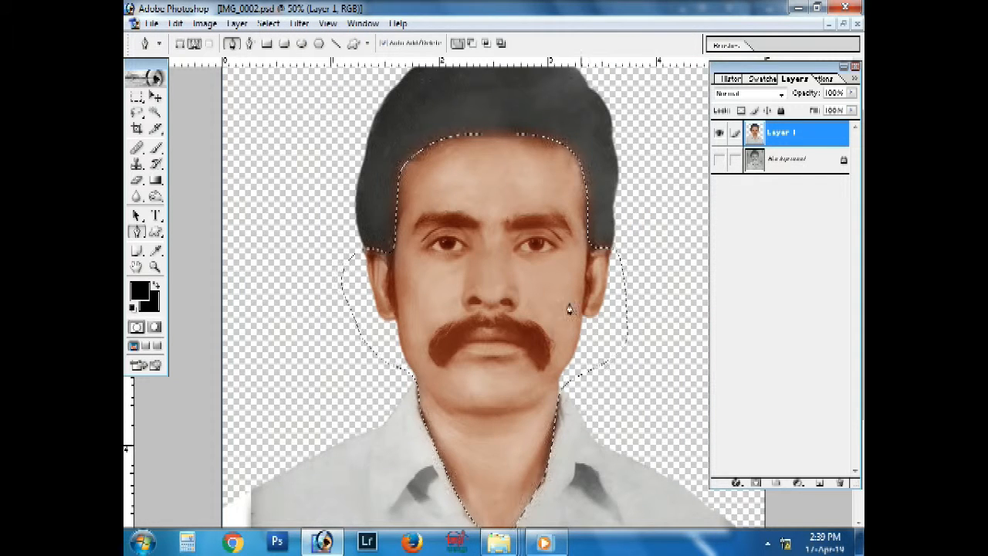
# Inspect the tinted face and deselect the skin area
pyautogui.hotkey('ctrl', '-')
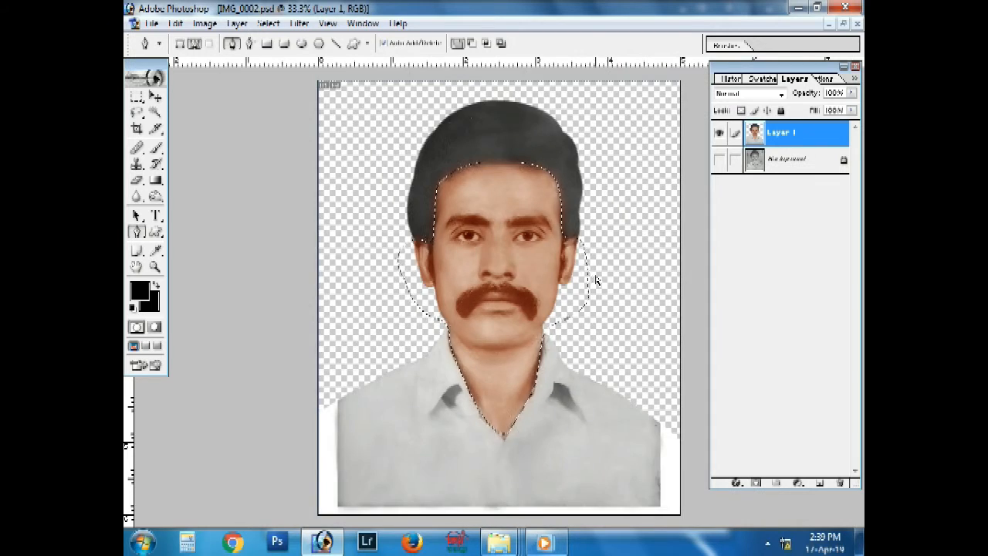
pyautogui.hotkey('ctrl', '+')
pyautogui.moveTo(547, 186); pyautogui.dragTo(548, 275)
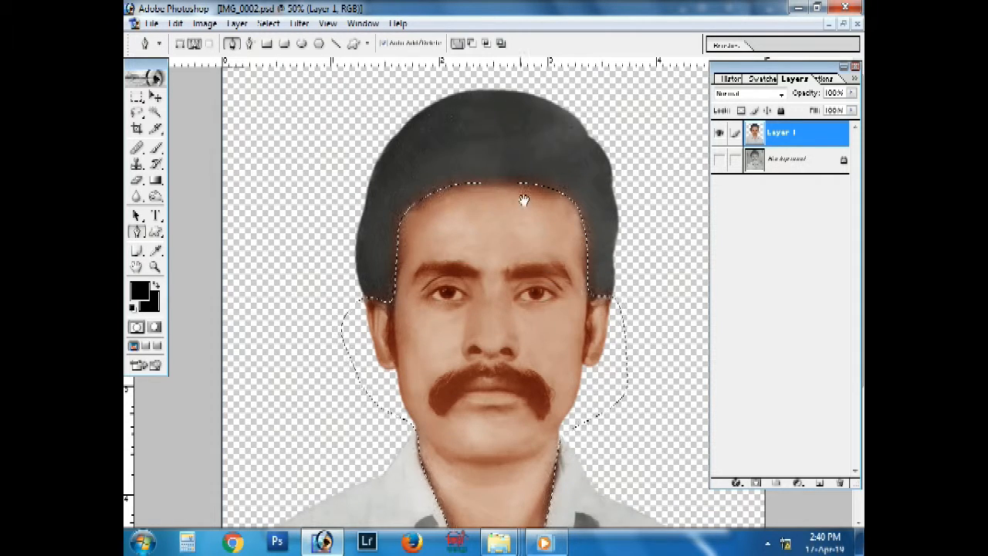
pyautogui.moveTo(546, 386); pyautogui.dragTo(547, 307)
pyautogui.moveTo(524, 401); pyautogui.dragTo(527, 428)
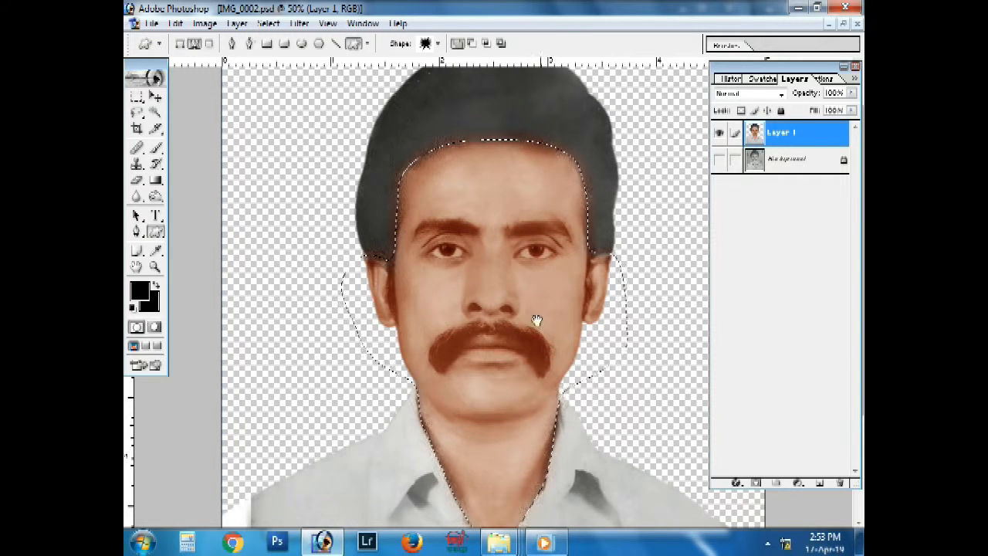
pyautogui.hotkey('ctrl', 'd')
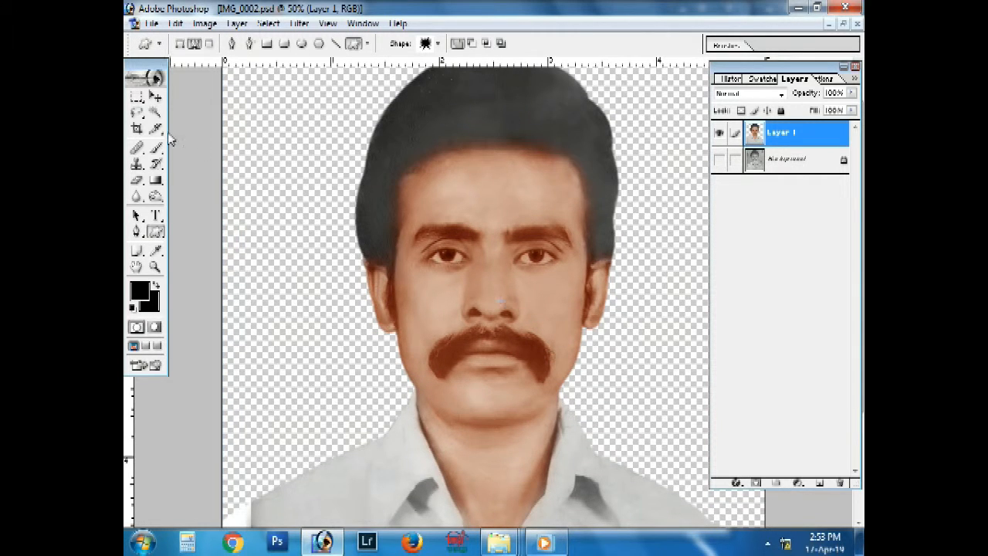
pyautogui.click(299, 23)
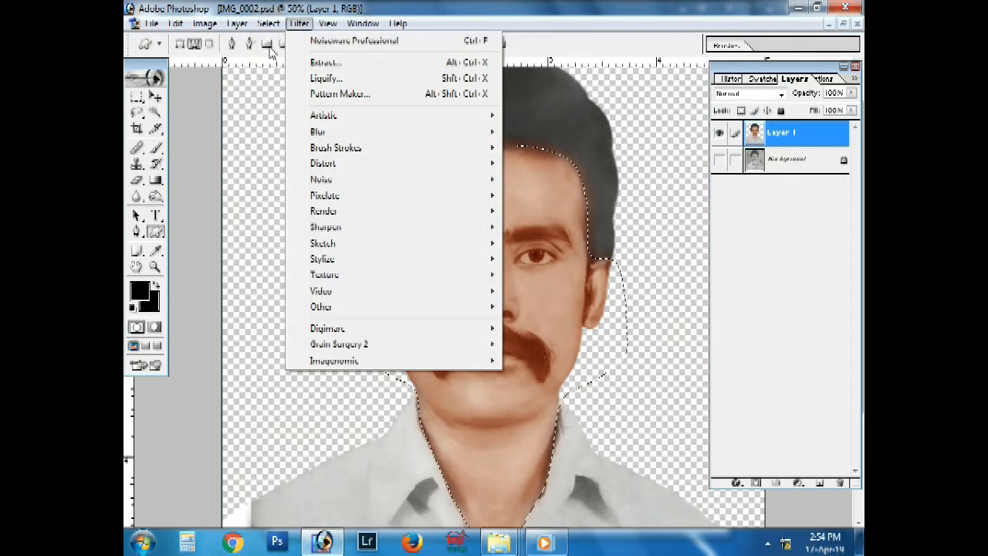
pyautogui.click(285, 55)
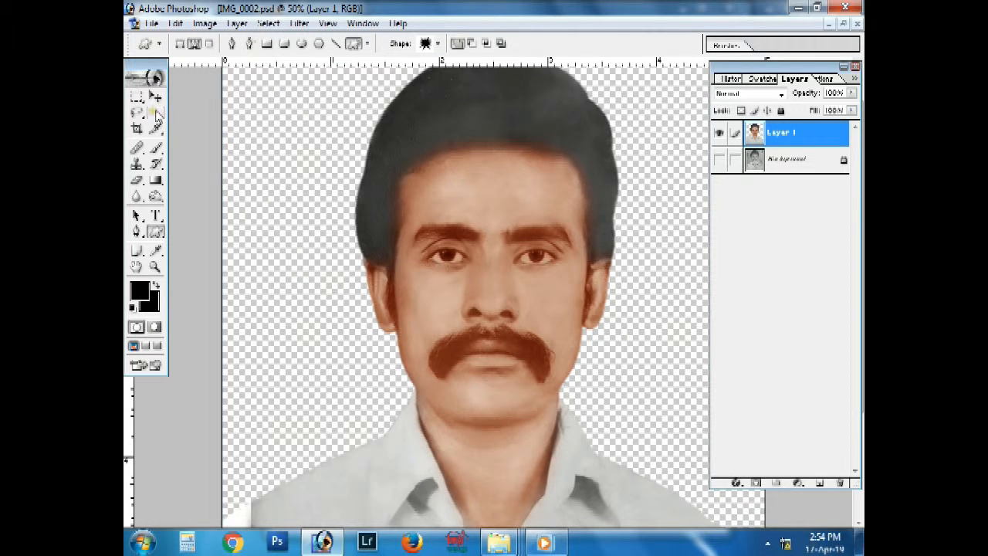
# Select the eyebrows and the moustache together with the Magic Wand at a tolerance of 50
pyautogui.click(154, 114)
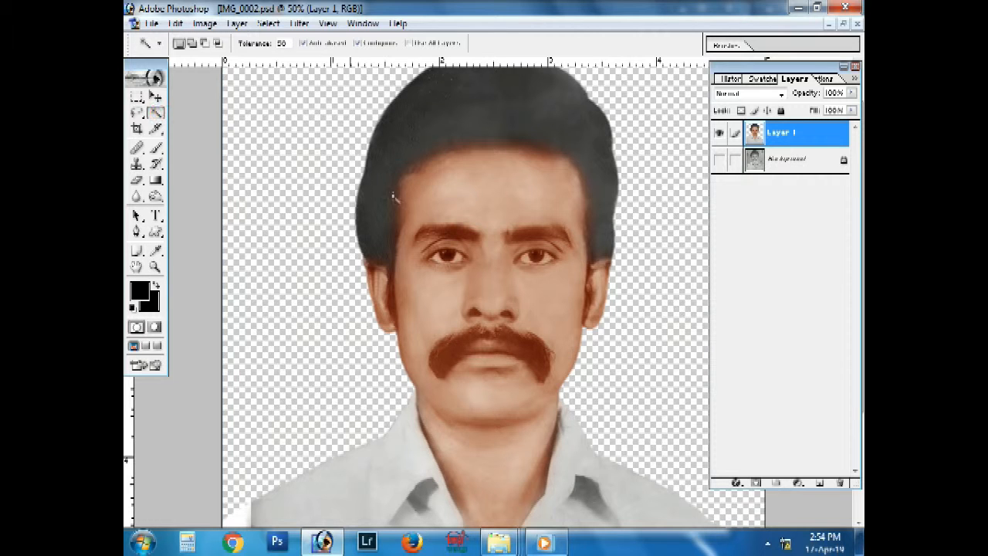
pyautogui.keyDown('shift'); pyautogui.click(457, 235); pyautogui.keyUp('shift')
pyautogui.keyDown('shift'); pyautogui.click(513, 339); pyautogui.keyUp('shift')
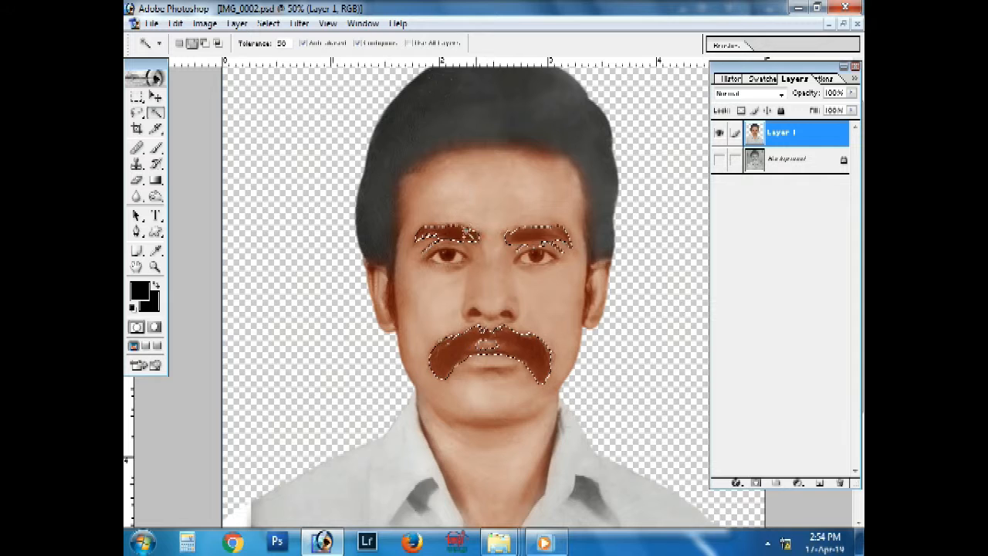
# Feather the eyebrow and moustache selection by 10 pixels
pyautogui.click(269, 24)
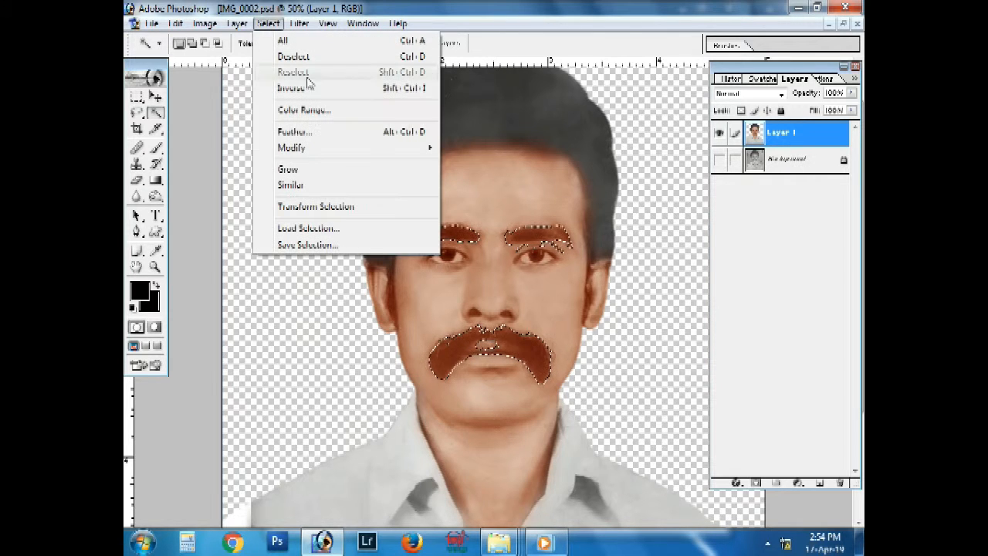
pyautogui.click(294, 132)
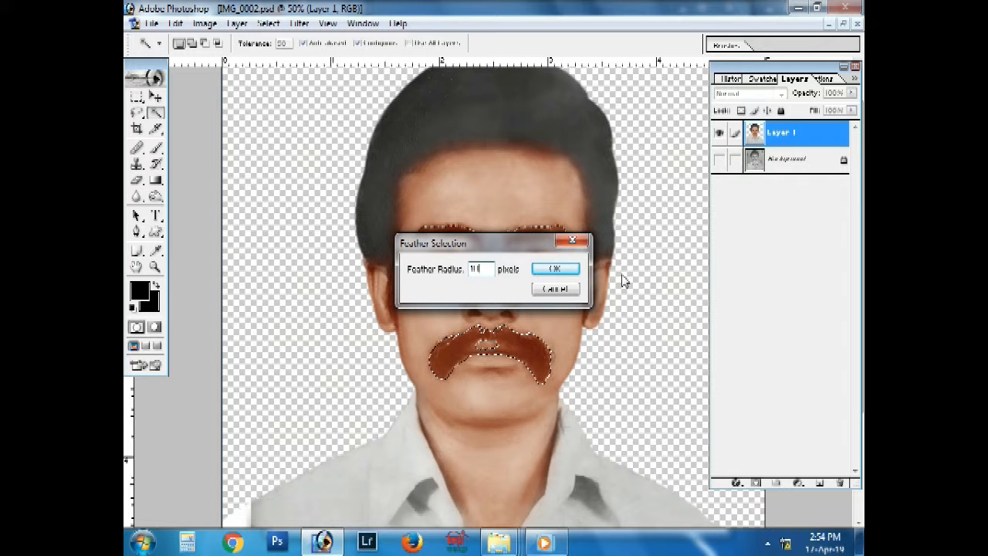
pyautogui.press('Return')
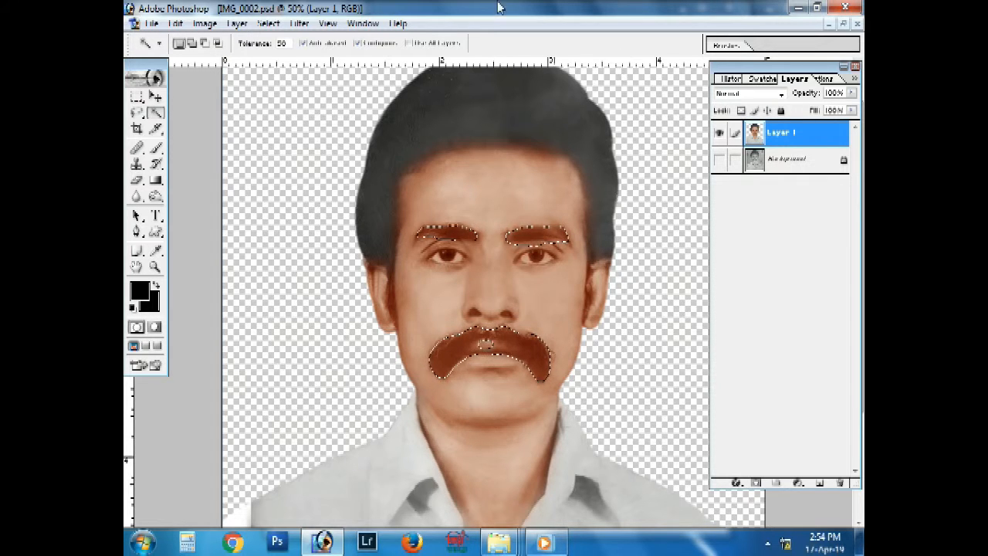
# Reduce the red in the eyebrows and moustache with Levels, setting the Red channel's midtone input to 0.76, and deselect them
pyautogui.click(204, 25)
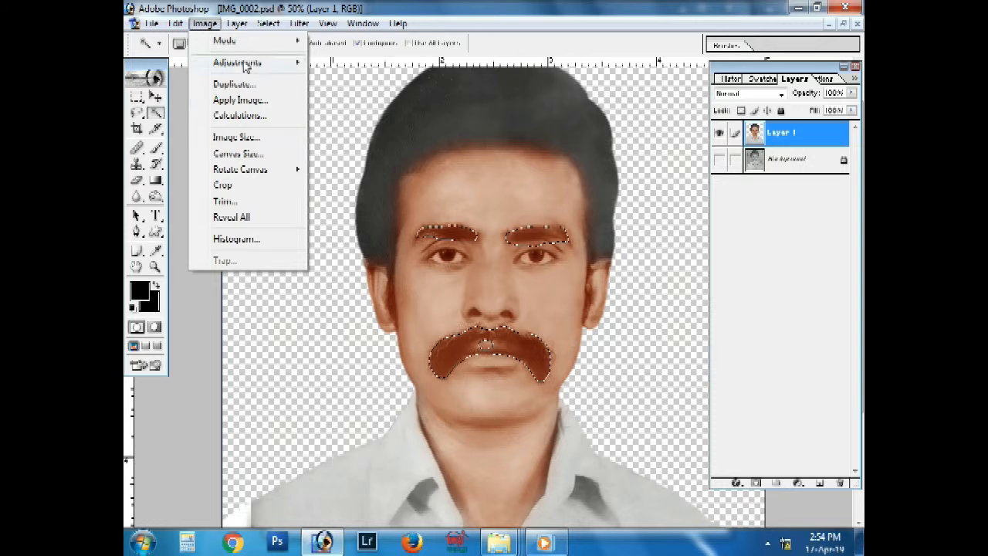
pyautogui.moveTo(232, 63)
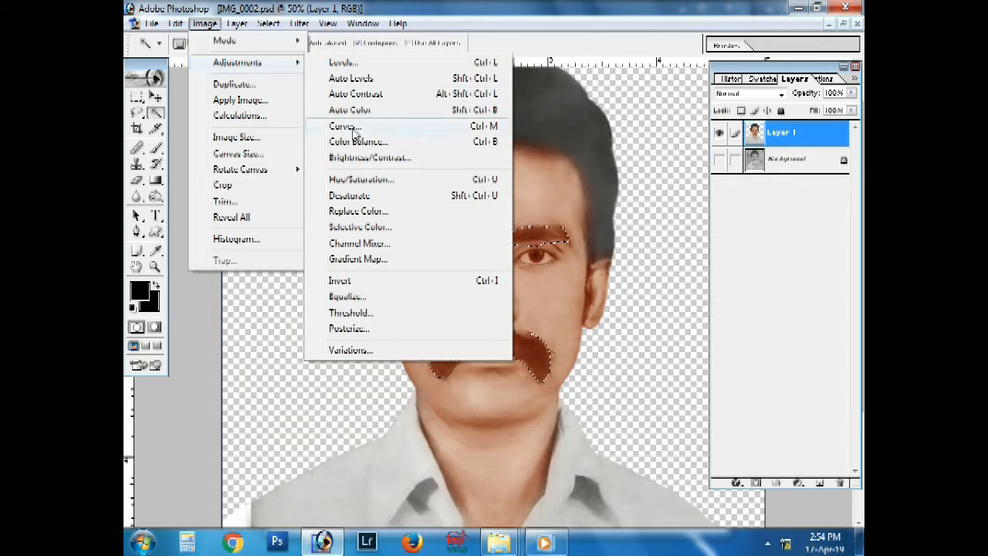
pyautogui.click(347, 62)
pyautogui.moveTo(445, 265); pyautogui.dragTo(725, 245)
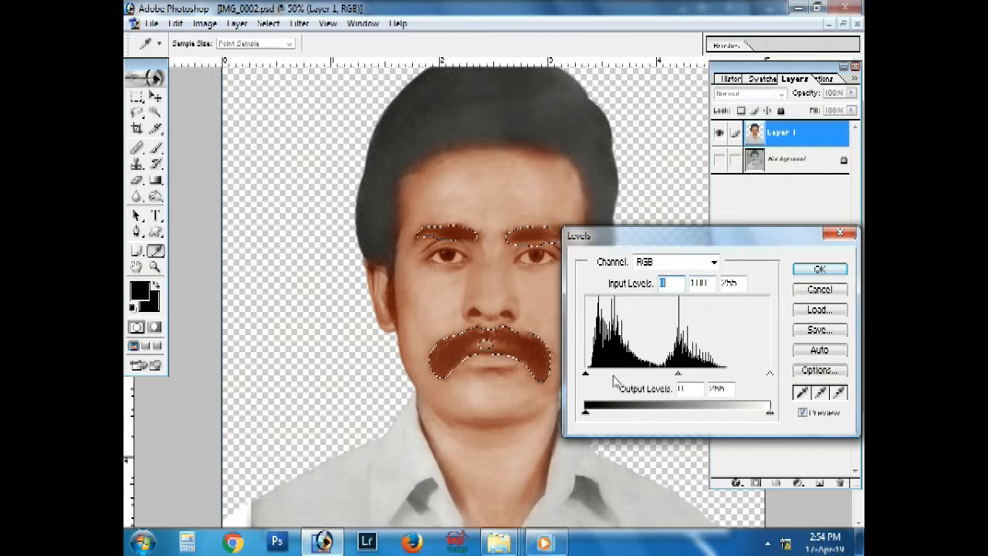
pyautogui.click(712, 264)
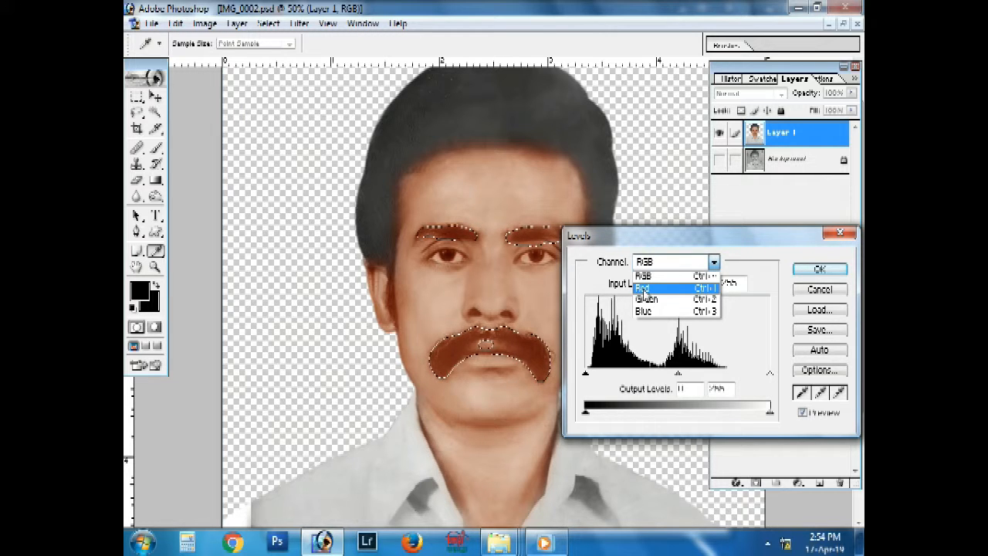
pyautogui.click(642, 288)
pyautogui.moveTo(678, 375); pyautogui.dragTo(686, 376)
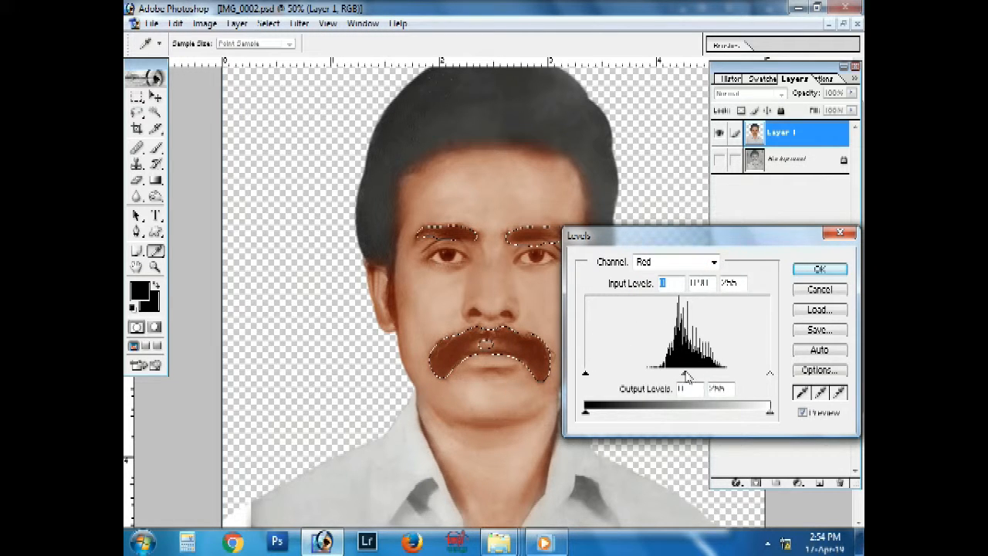
pyautogui.click(695, 374)
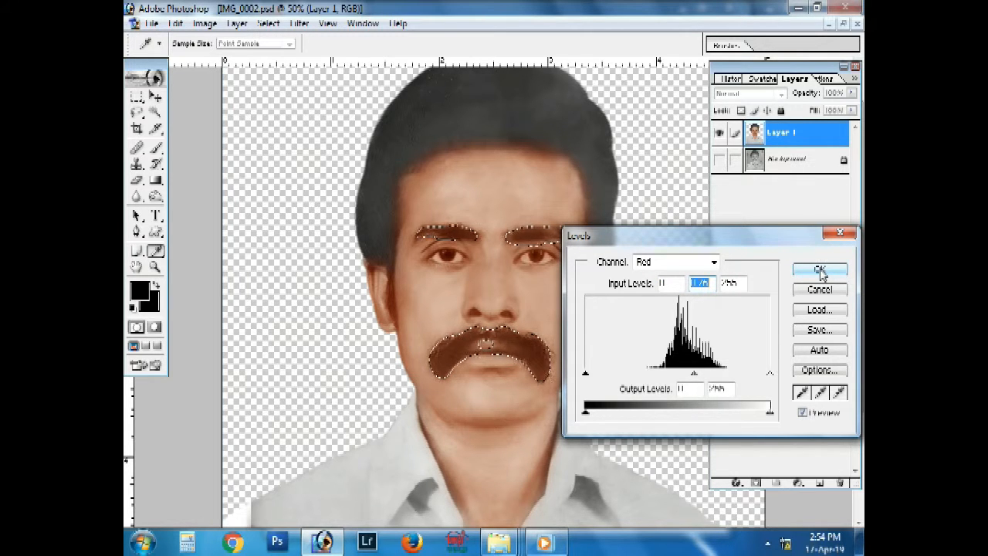
pyautogui.click(821, 271)
pyautogui.press('w')
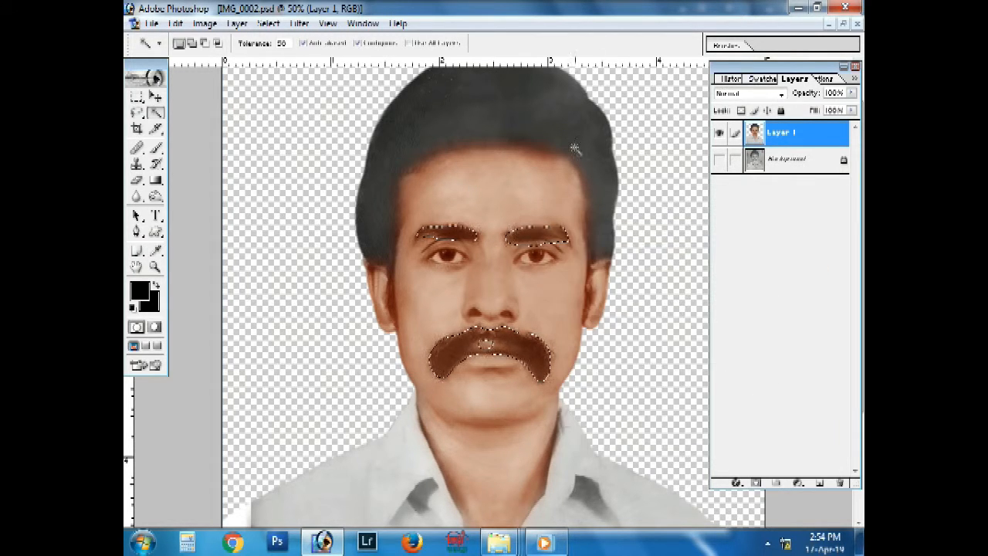
pyautogui.hotkey('ctrl', 'd')
# Trace the collar and neckline with the Pen tool, close the path around the whole shirt, and convert it to a selection
pyautogui.moveTo(563, 398); pyautogui.dragTo(598, 315)
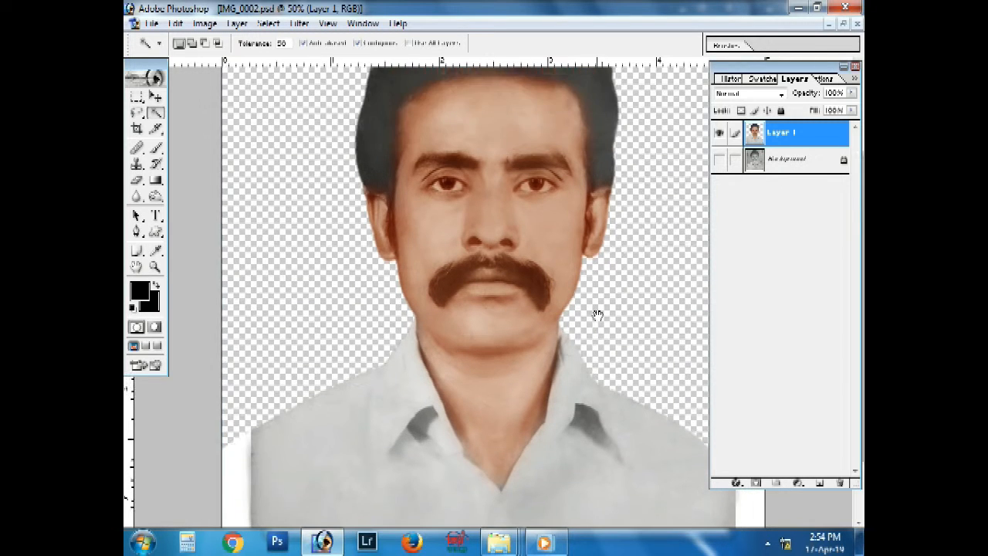
pyautogui.scroll(-2, 598, 315)
pyautogui.click(136, 231)
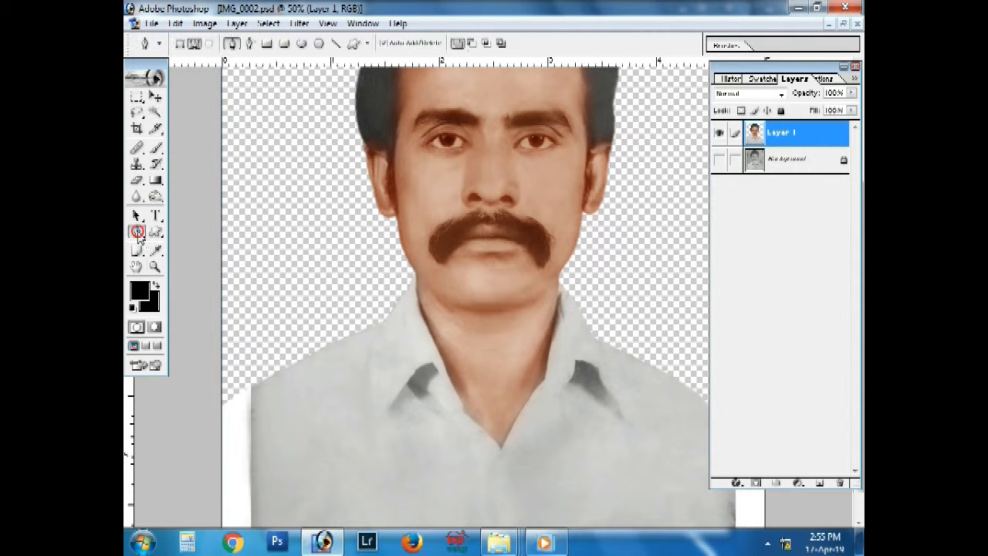
pyautogui.click(194, 233)
pyautogui.scroll(-1, 435, 280)
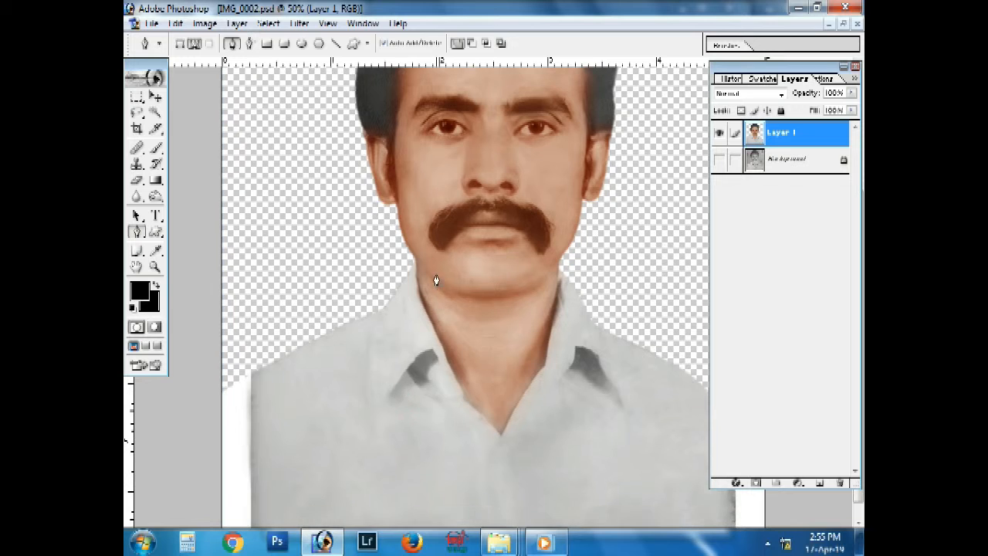
pyautogui.click(417, 270)
pyautogui.moveTo(442, 349); pyautogui.dragTo(459, 387)
pyautogui.moveTo(495, 437); pyautogui.dragTo(503, 438)
pyautogui.click(539, 376)
pyautogui.scroll(2, 565, 331)
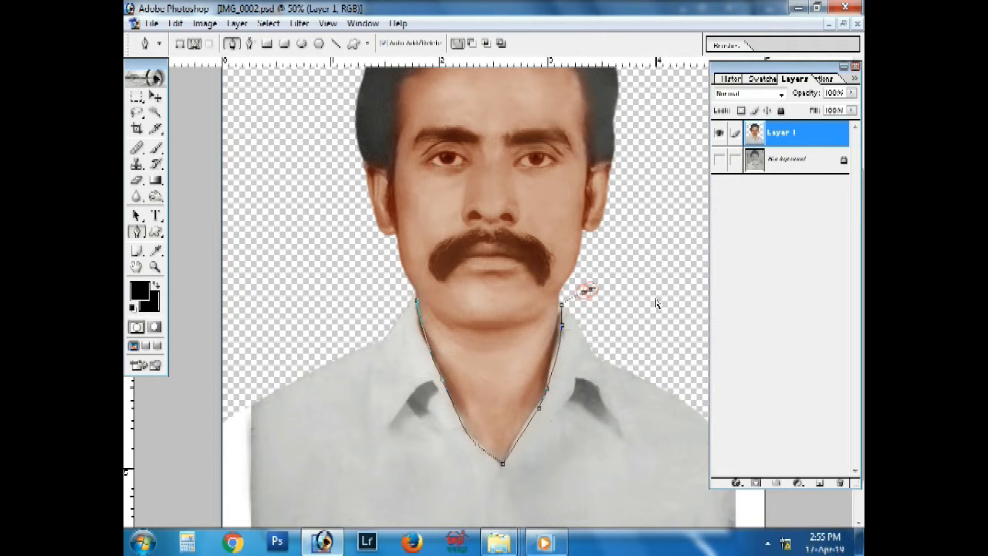
pyautogui.hotkey('ctrl', '-')
pyautogui.moveTo(600, 481); pyautogui.dragTo(342, 481)
pyautogui.click(461, 324)
pyautogui.hotkey('ctrl', '+')
pyautogui.hotkey('ctrl', 'Return')
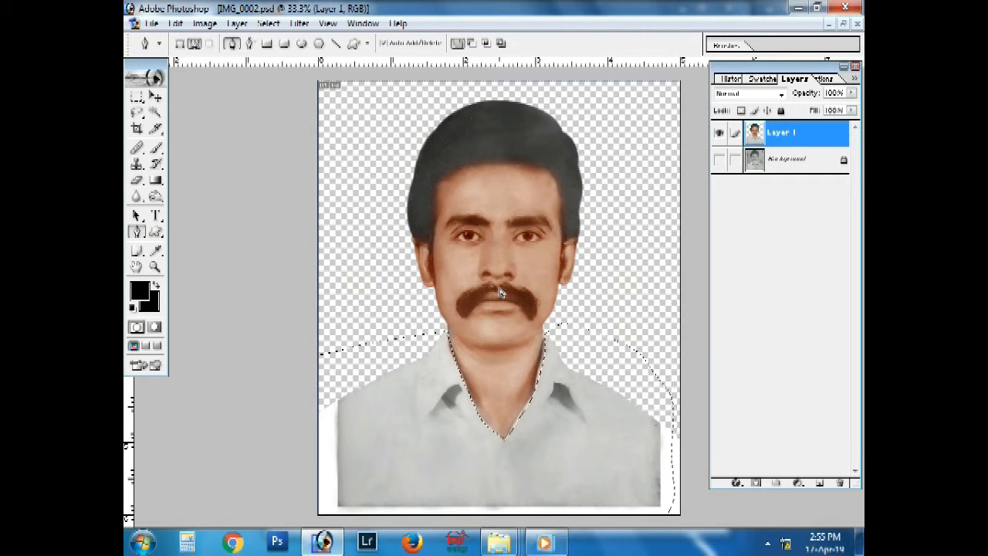
# Feather the shirt selection by 1 pixel
pyautogui.hotkey('ctrl', '+')
pyautogui.click(268, 23)
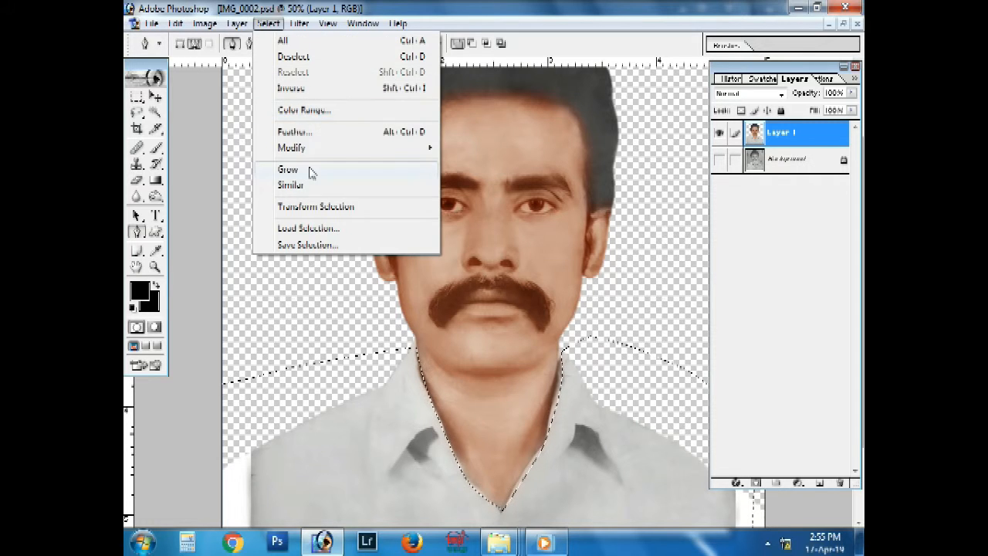
pyautogui.click(297, 133)
pyautogui.write('1')
pyautogui.press('Return')
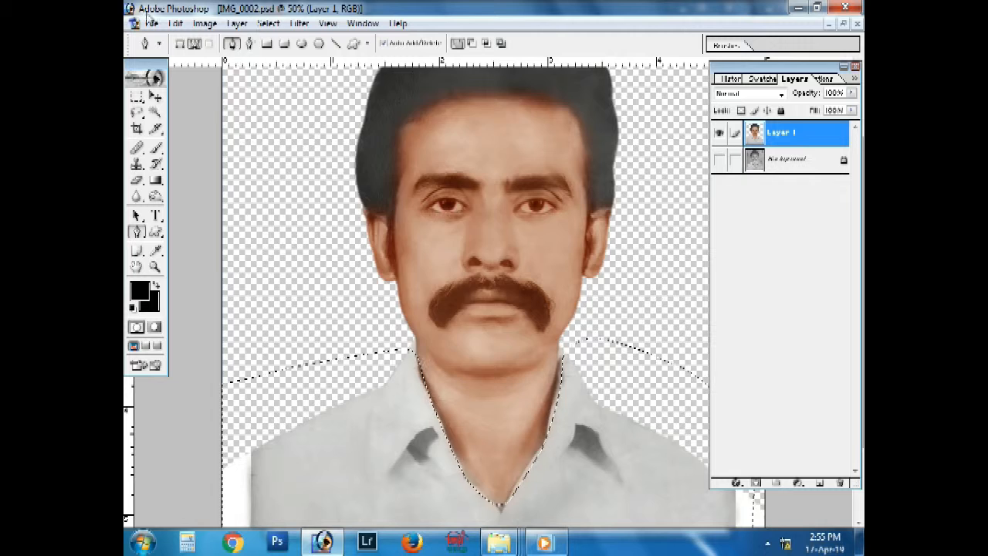
# Colorize the shirt blue with Hue/Saturation at hue 230 and saturation 17, and remove the selection
pyautogui.click(204, 23)
pyautogui.moveTo(239, 62)
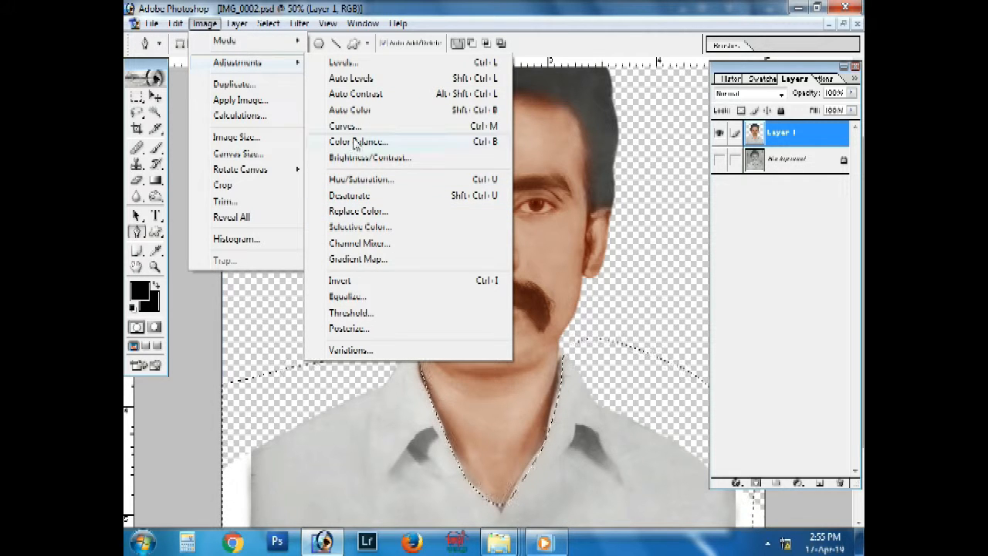
pyautogui.click(362, 179)
pyautogui.moveTo(573, 74); pyautogui.dragTo(683, 172)
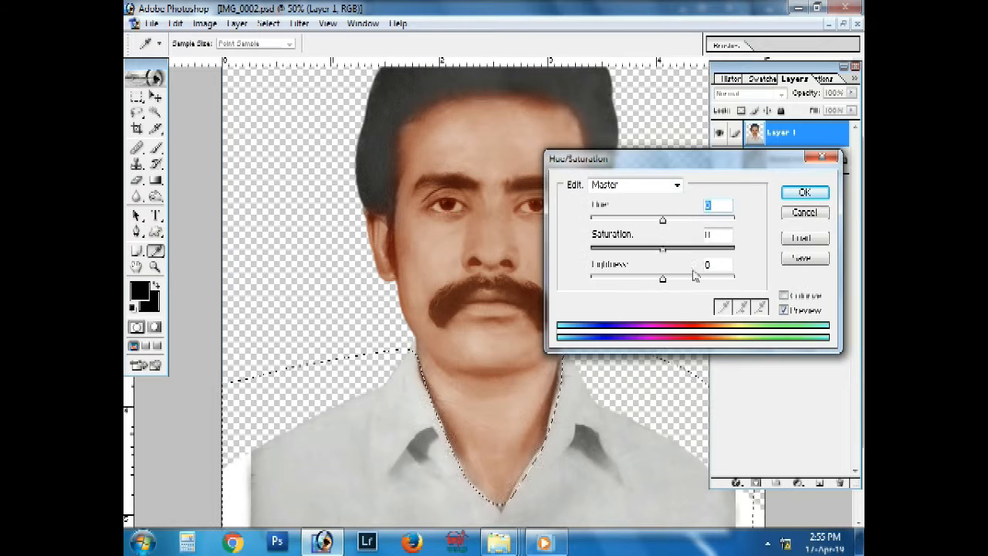
pyautogui.click(784, 297)
pyautogui.moveTo(666, 223); pyautogui.dragTo(688, 222)
pyautogui.moveTo(626, 250); pyautogui.dragTo(620, 250)
pyautogui.moveTo(687, 221); pyautogui.dragTo(697, 221)
pyautogui.moveTo(620, 249); pyautogui.dragTo(617, 250)
pyautogui.moveTo(696, 221); pyautogui.dragTo(686, 223)
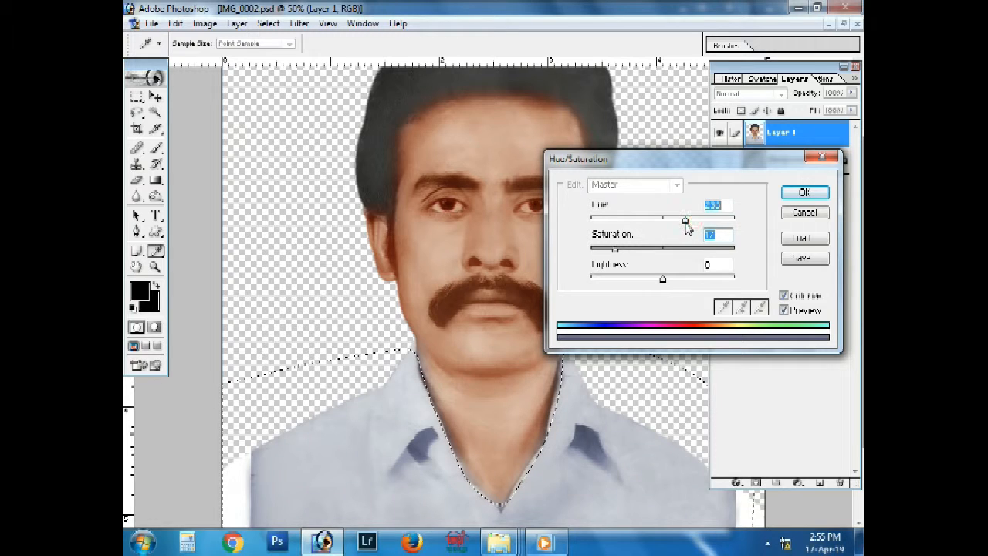
pyautogui.click(803, 193)
pyautogui.press('p')
pyautogui.hotkey('ctrl', '-')
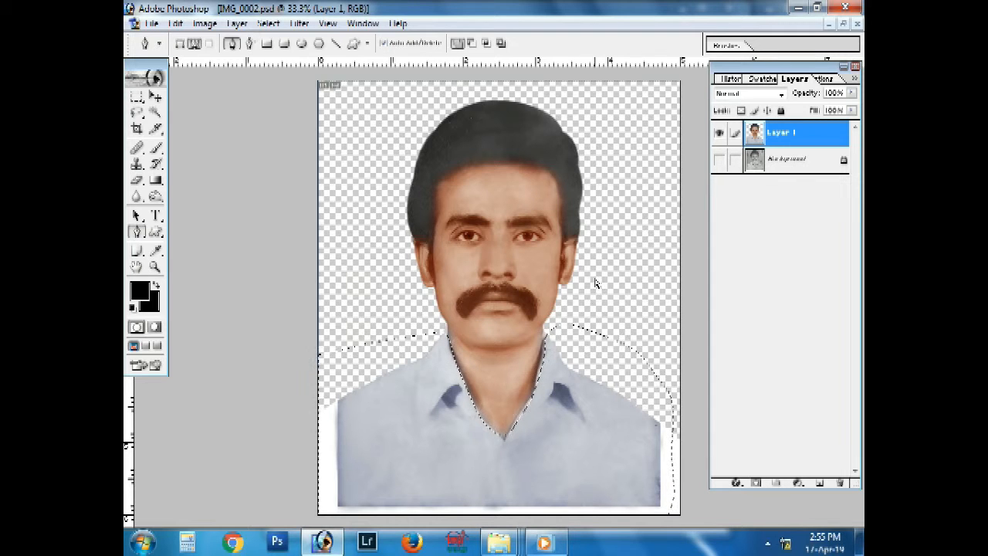
pyautogui.click(269, 24)
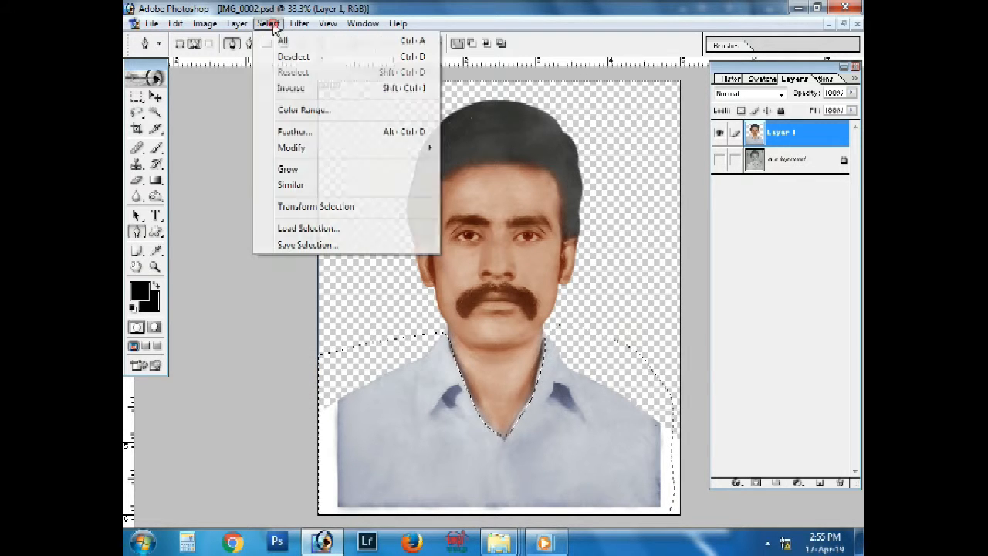
pyautogui.click(294, 56)
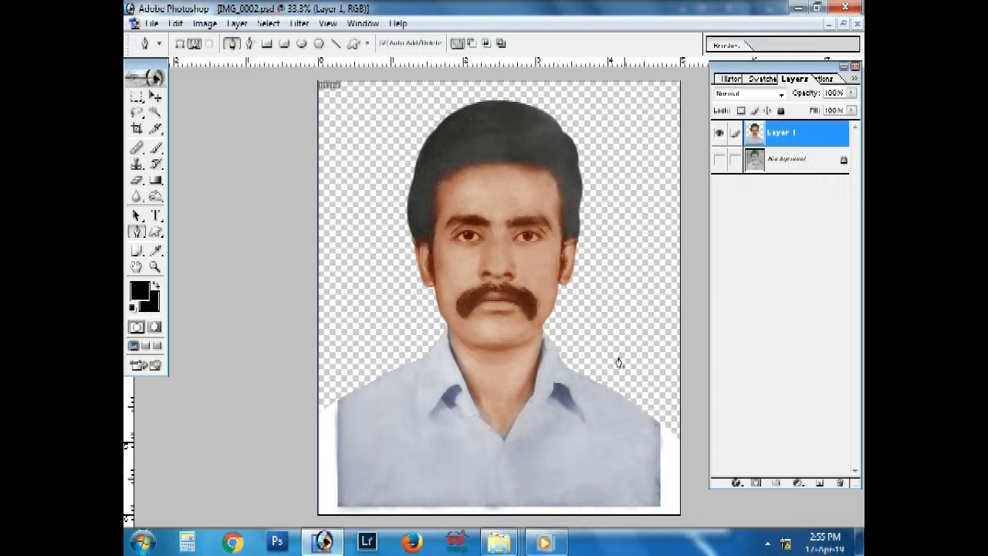
# Scale Layer 1 up proportionally about its centre to about 105.6% with Free Transform
pyautogui.press('b')
pyautogui.press('v')
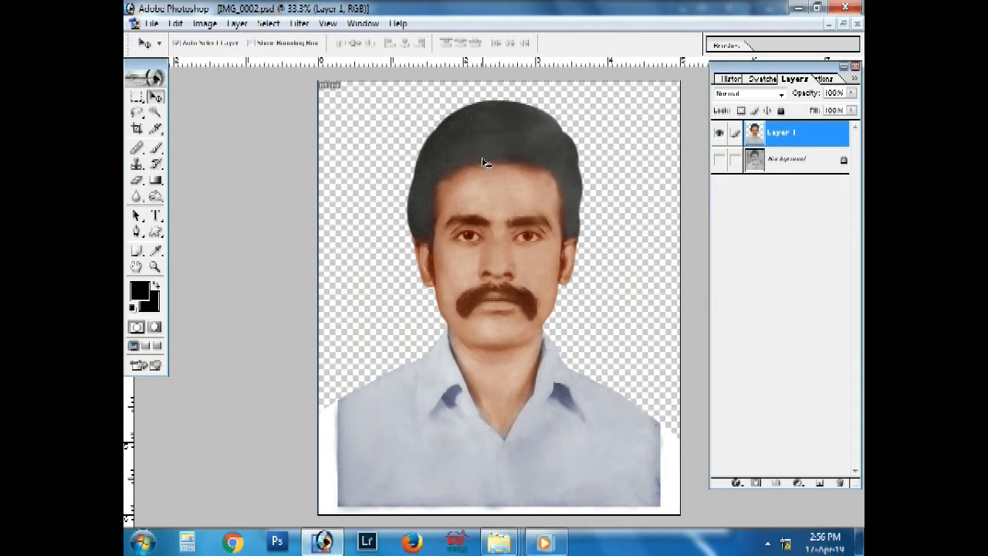
pyautogui.hotkey('ctrl', 't')
pyautogui.moveTo(325, 98); pyautogui.dragTo(306, 87)
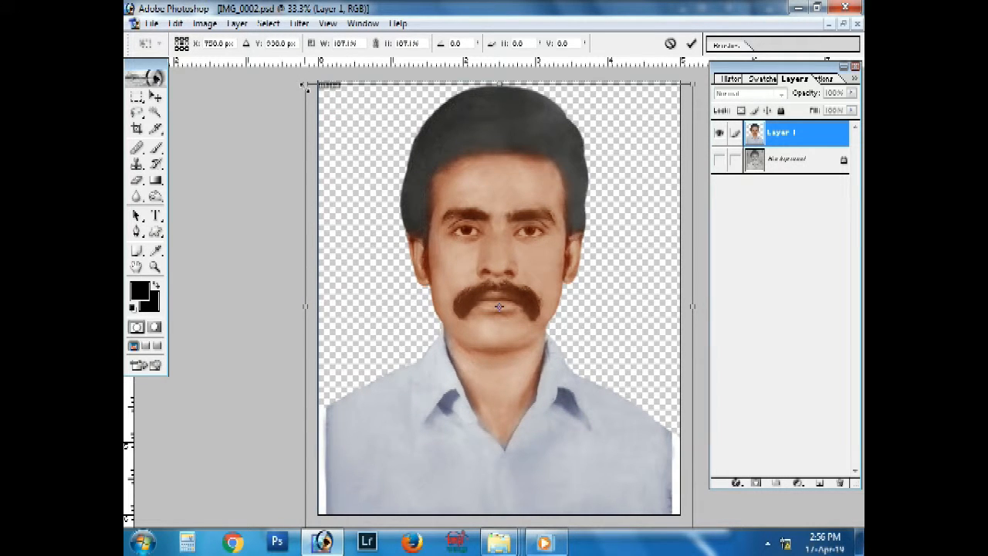
pyautogui.hotkey('ctrl', '-')
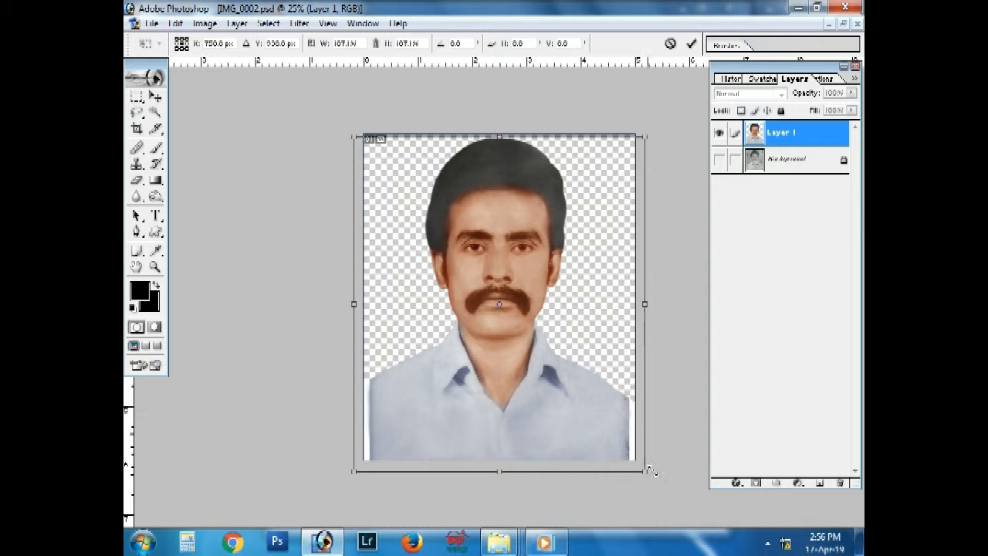
pyautogui.moveTo(643, 472); pyautogui.dragTo(641, 469)
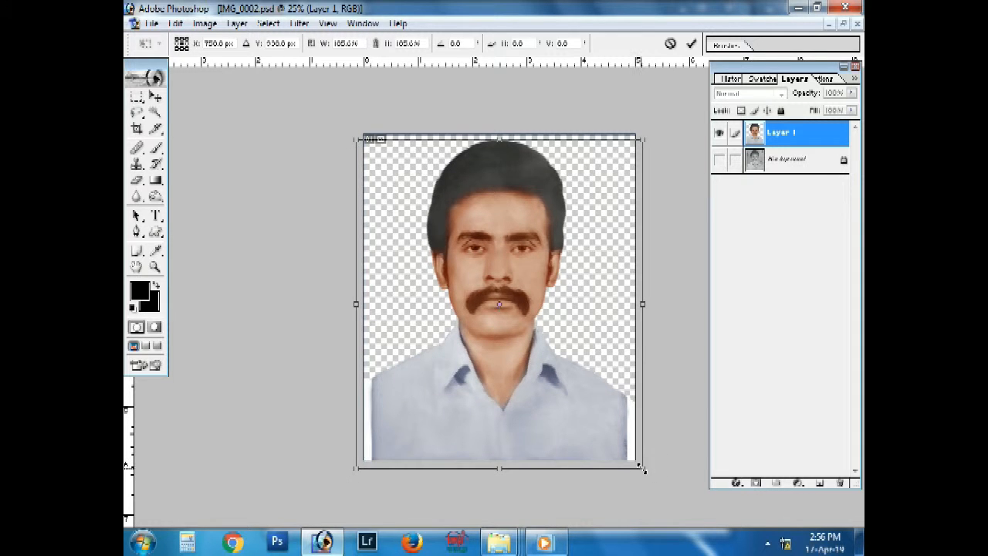
pyautogui.press('Return')
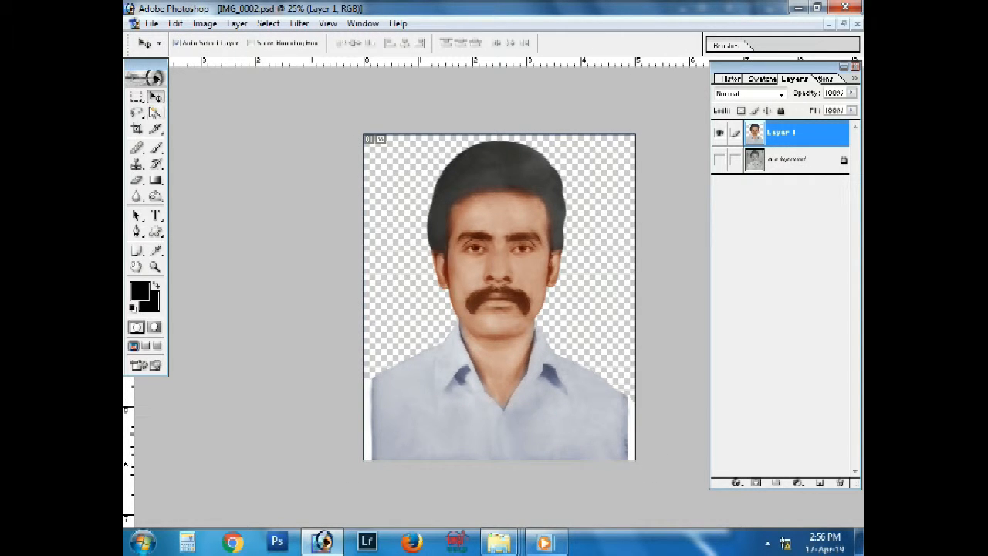
# Select the strip along the portrait's left side and stretch it outward until the shirt reaches the canvas edge
pyautogui.click(136, 96)
pyautogui.moveTo(396, 343); pyautogui.dragTo(417, 460)
pyautogui.hotkey('ctrl', 't')
pyautogui.moveTo(366, 387); pyautogui.dragTo(352, 388)
pyautogui.press('Return')
pyautogui.hotkey('ctrl', 'd')
# Select the strip along the portrait's right side and widen it to about 110% so the shirt reaches the canvas edge
pyautogui.moveTo(658, 472); pyautogui.dragTo(574, 129)
pyautogui.hotkey('ctrl', 't')
pyautogui.moveTo(638, 358); pyautogui.dragTo(647, 358)
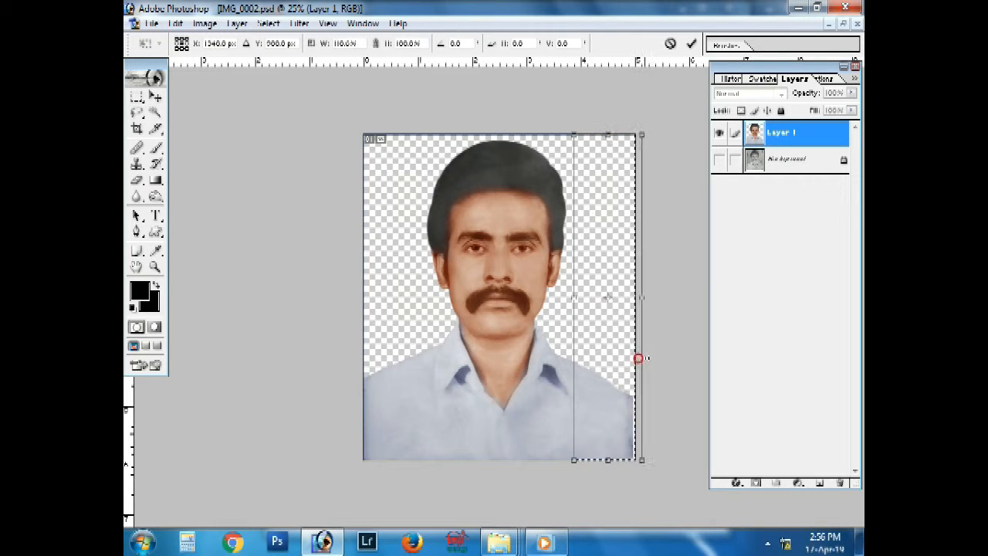
pyautogui.press('Return')
pyautogui.hotkey('ctrl', 'd')
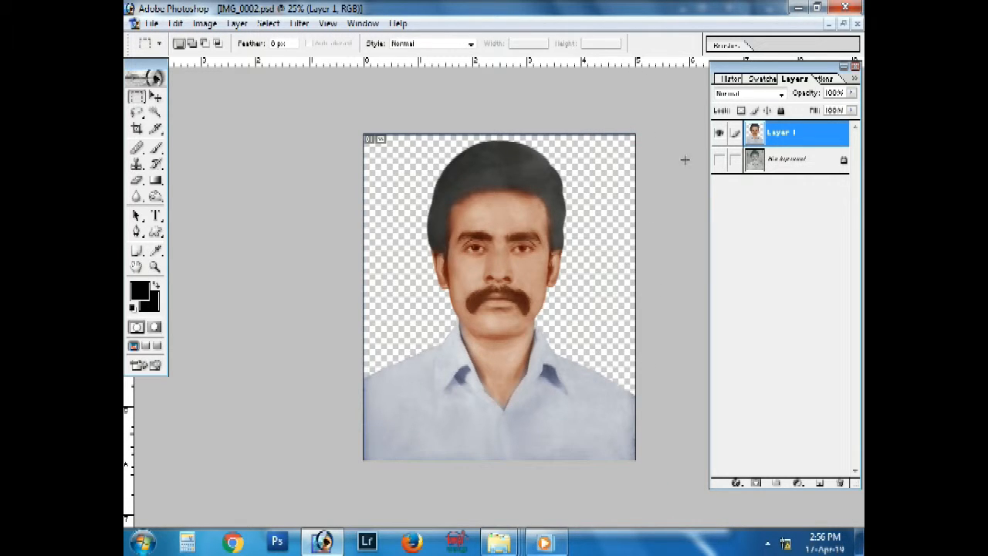
# Compare the colorized portrait with the original photo by toggling the visibility of Layer 1 and the Background
pyautogui.hotkey('ctrl', '+')
pyautogui.click(720, 160)
pyautogui.click(719, 137)
pyautogui.click(718, 135)
pyautogui.click(719, 136)
pyautogui.click(719, 136)
pyautogui.click(719, 136)
pyautogui.click(719, 136)
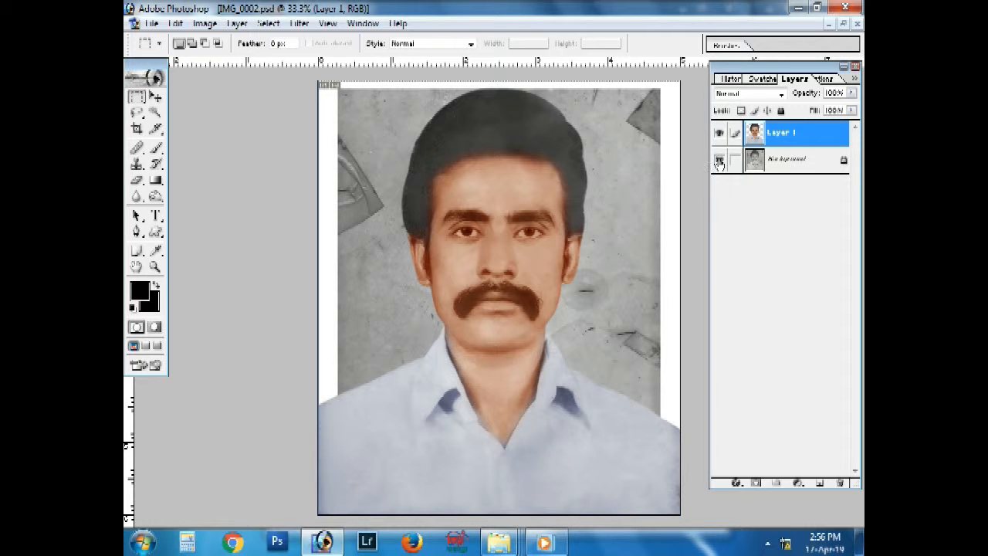
pyautogui.click(718, 160)
pyautogui.hotkey('ctrl', '-')
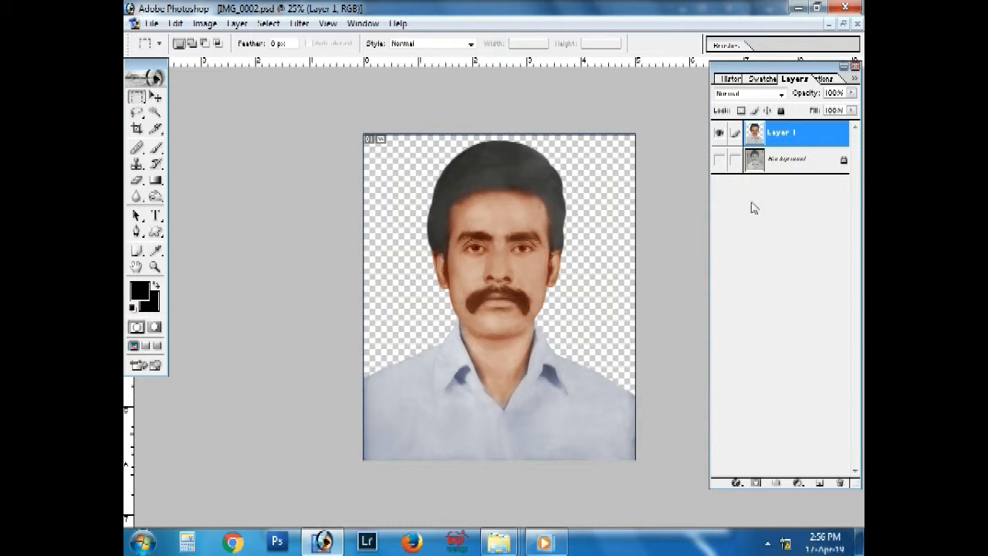
# Show and activate the Background layer, and pick a light blue swatch as the foreground colour
pyautogui.click(786, 166)
pyautogui.click(762, 80)
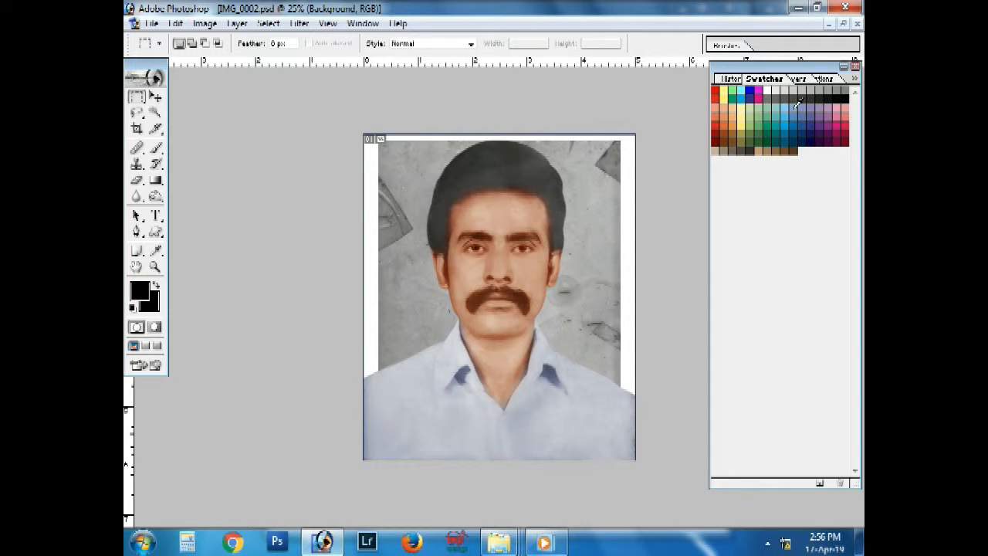
pyautogui.click(793, 109)
pyautogui.click(822, 79)
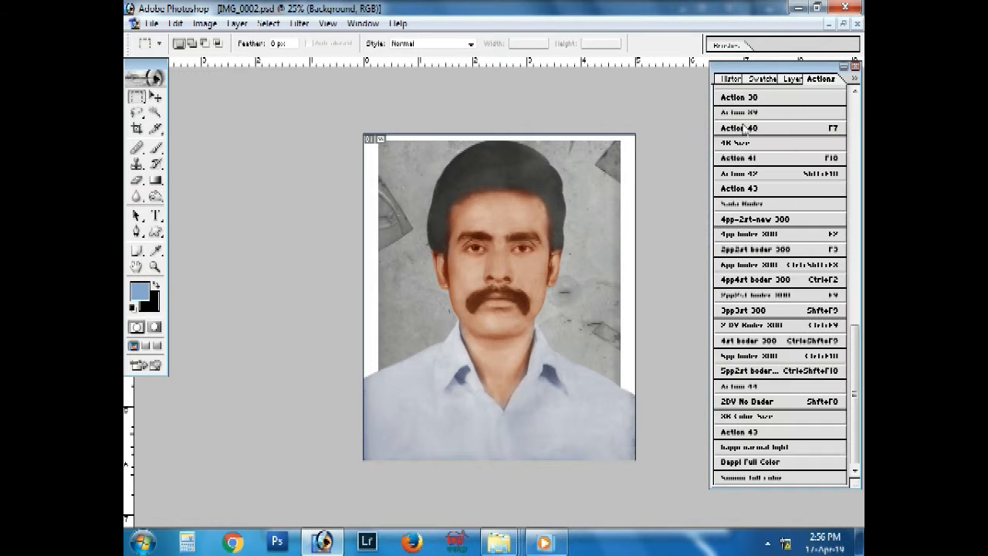
pyautogui.click(793, 79)
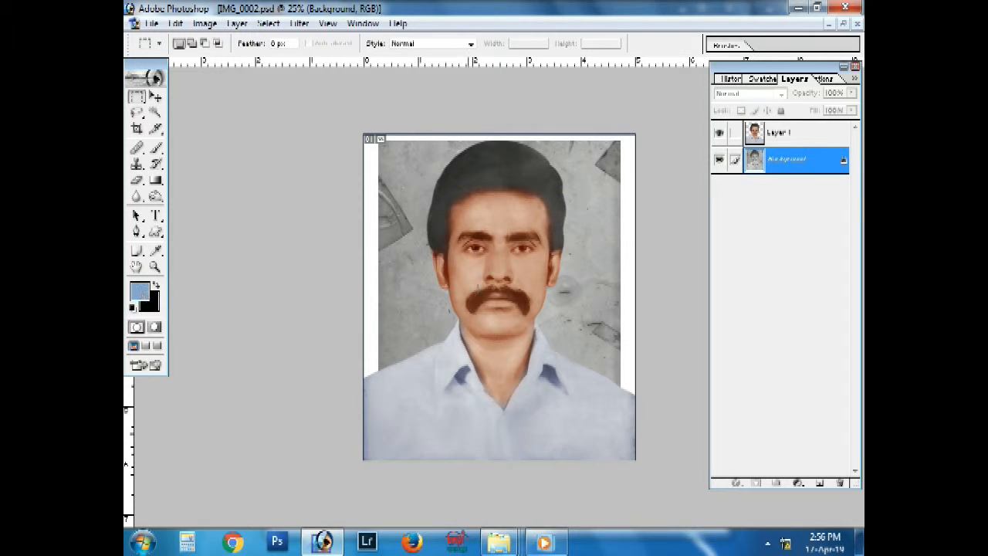
# Fill the Background layer with the light blue foreground colour
pyautogui.hotkey('alt', 'BackSpace')
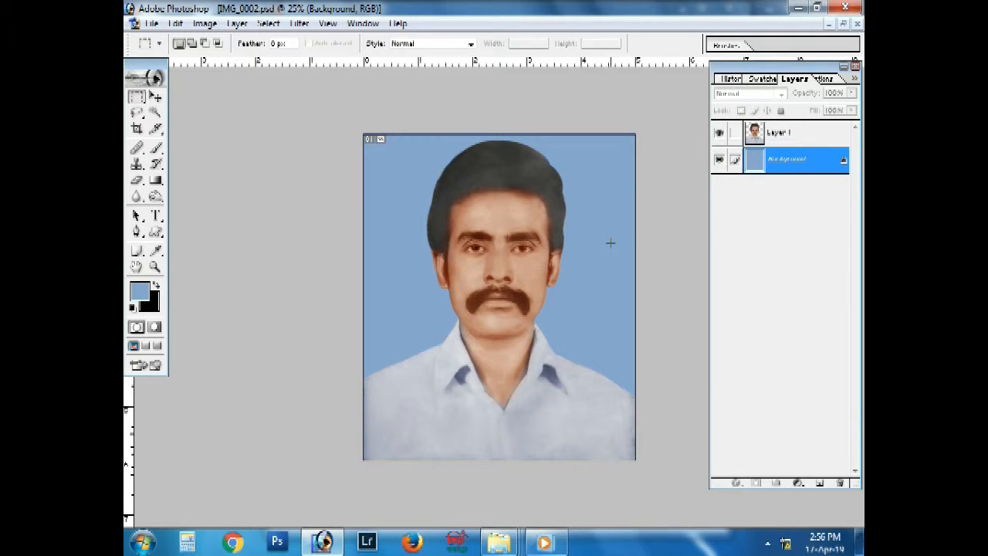
pyautogui.hotkey('ctrl', '+')
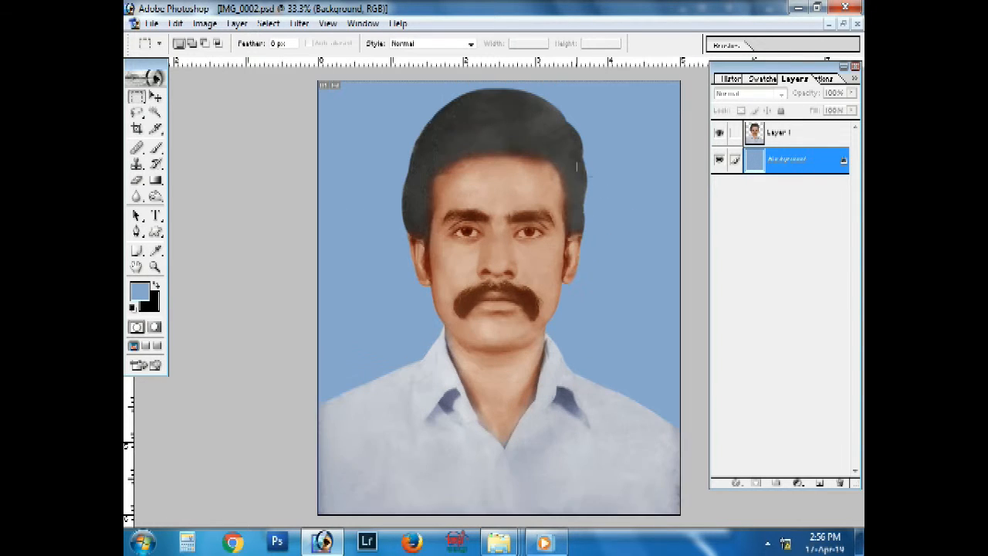
# Darken the hair on Layer 1 with the Burn tool, using a 175-pixel brush, Midtones range and 50% exposure
pyautogui.click(156, 181)
pyautogui.click(156, 197)
pyautogui.moveTo(156, 198)
pyautogui.mouseDown()
pyautogui.moveTo(204, 218)
pyautogui.moveTo(211, 211)
pyautogui.mouseUp()
pyautogui.press('[')
pyautogui.press('[')
pyautogui.press('[')
pyautogui.press('[')
pyautogui.press('[')
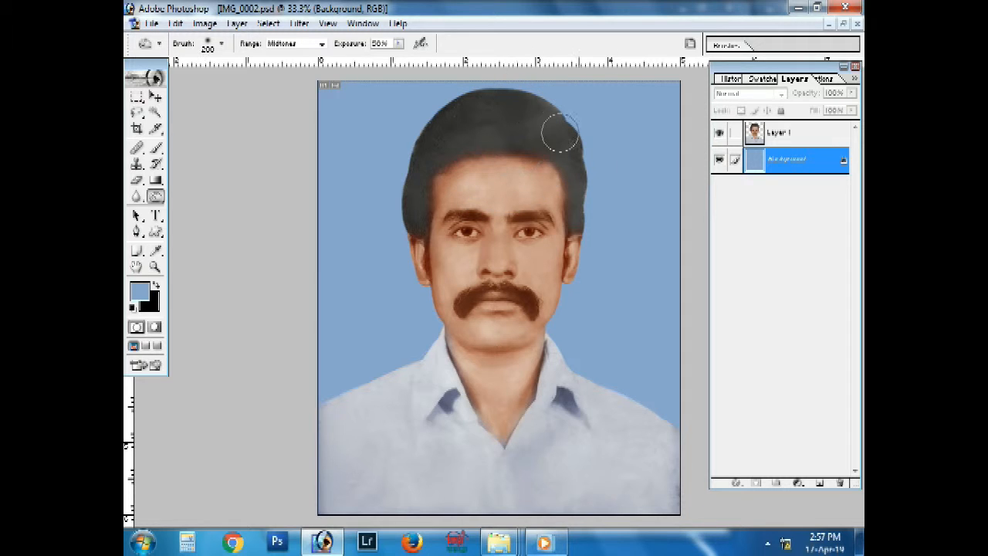
pyautogui.click(768, 133)
pyautogui.press('[')
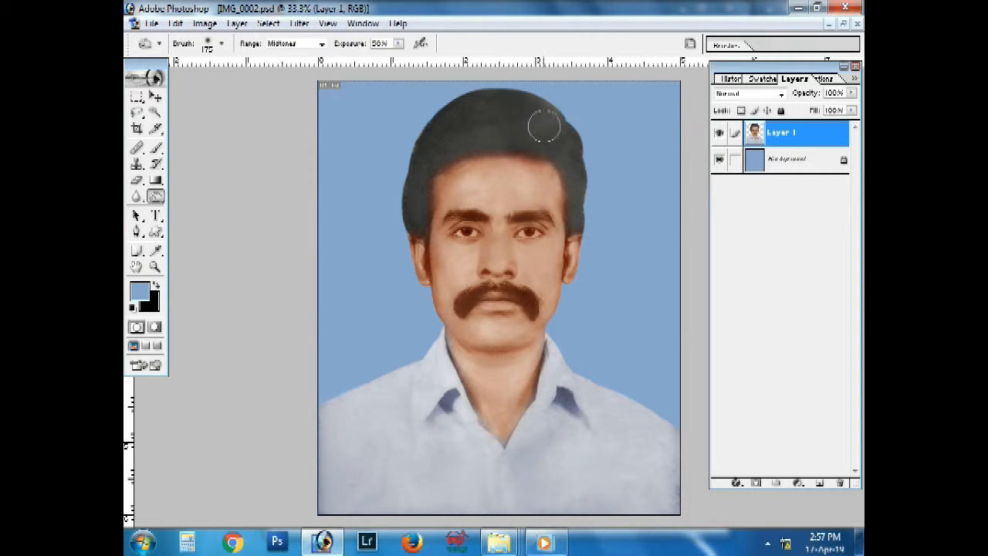
pyautogui.moveTo(564, 164)
pyautogui.mouseDown()
pyautogui.moveTo(558, 131)
pyautogui.moveTo(531, 110)
pyautogui.moveTo(478, 114)
pyautogui.moveTo(412, 143)
pyautogui.moveTo(400, 217)
pyautogui.moveTo(447, 145)
pyautogui.moveTo(480, 135)
pyautogui.moveTo(417, 143)
pyautogui.moveTo(473, 103)
pyautogui.moveTo(449, 134)
pyautogui.moveTo(572, 125)
pyautogui.moveTo(554, 146)
pyautogui.moveTo(430, 157)
pyautogui.moveTo(423, 168)
pyautogui.moveTo(577, 209)
pyautogui.moveTo(572, 168)
pyautogui.mouseUp()
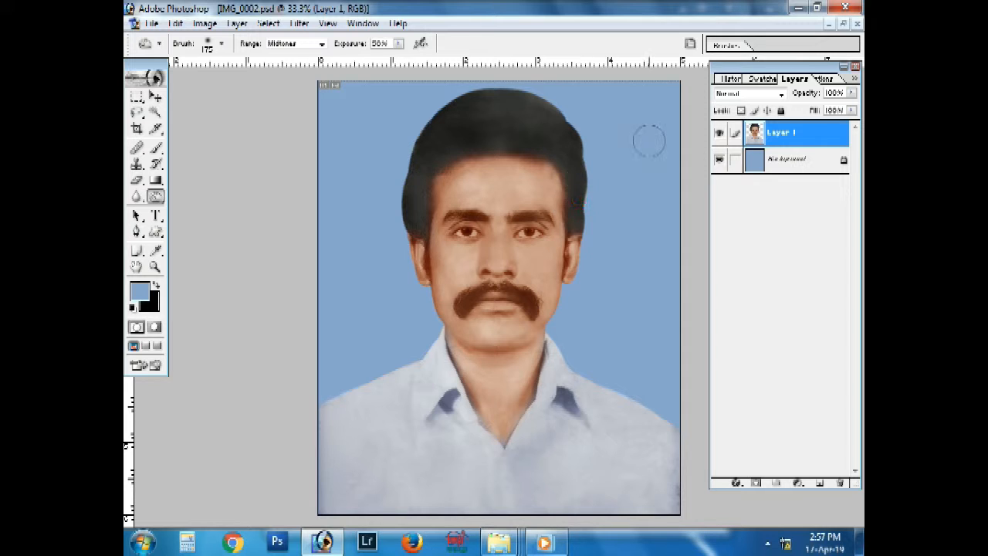
# Select the neck area below the chin with the Lasso tool, using a 50 px feather
pyautogui.hotkey('ctrl', '-')
pyautogui.hotkey('ctrl', '+')
pyautogui.hotkey('ctrl', '-')
pyautogui.hotkey('ctrl', '+')
pyautogui.hotkey('ctrl', '+')
pyautogui.press('b')
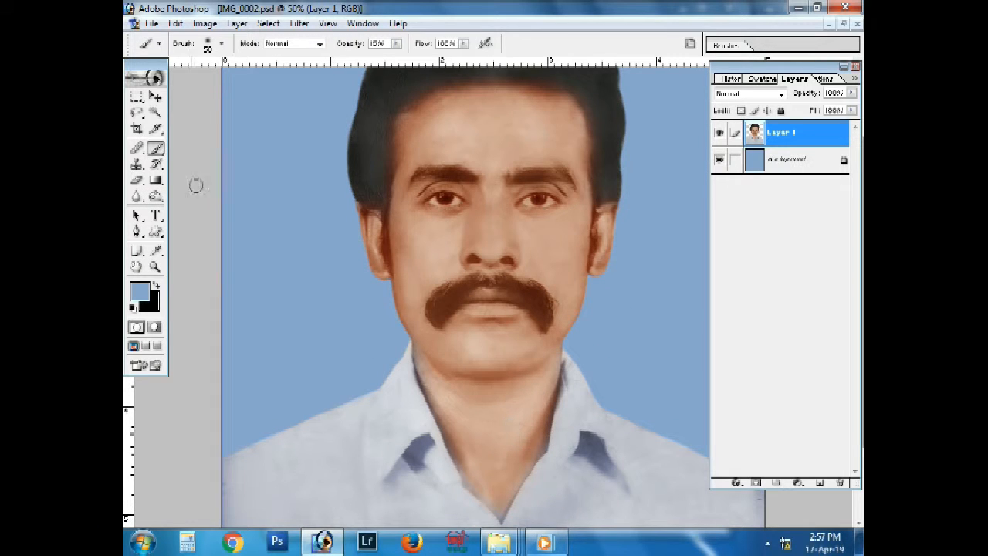
pyautogui.click(155, 96)
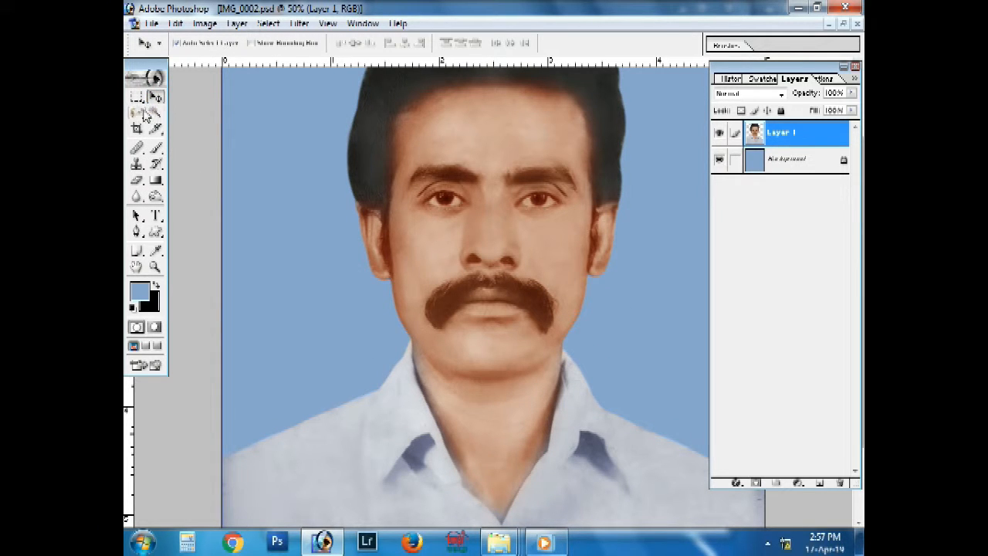
pyautogui.click(137, 113)
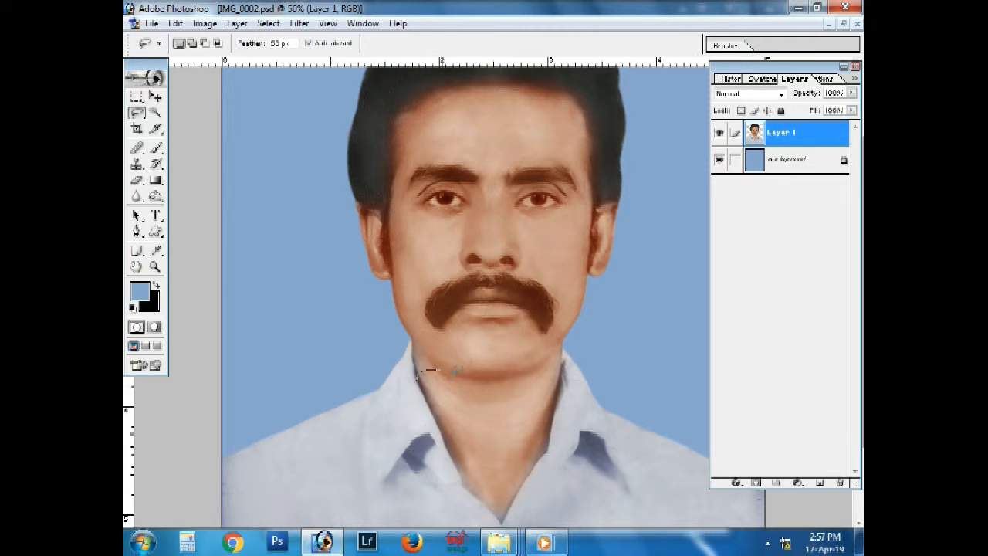
pyautogui.moveTo(496, 479)
pyautogui.mouseDown()
pyautogui.moveTo(440, 441)
pyautogui.moveTo(420, 377)
pyautogui.mouseUp()
# Shift the selected neck's midtones slightly toward red and blue with Color Balance
pyautogui.click(237, 23)
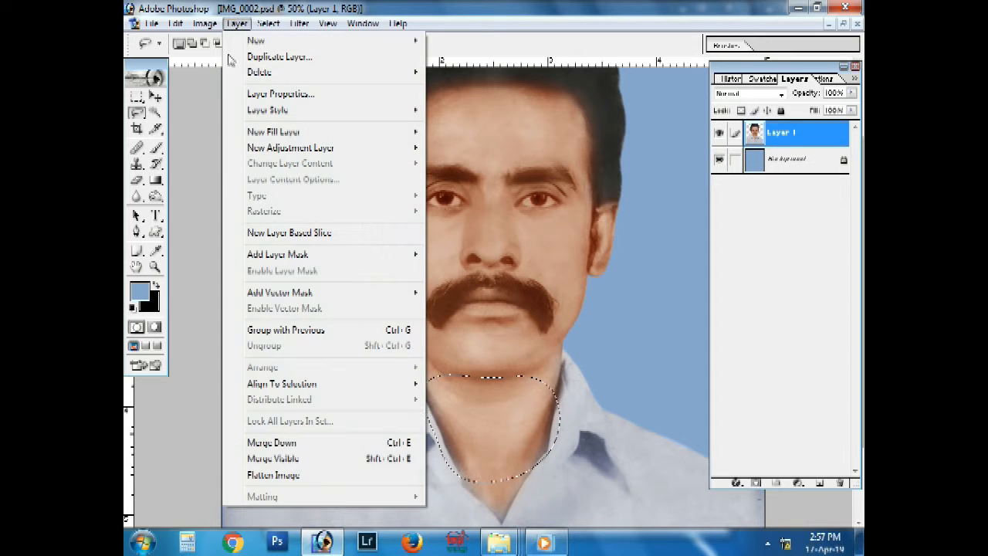
pyautogui.click(205, 24)
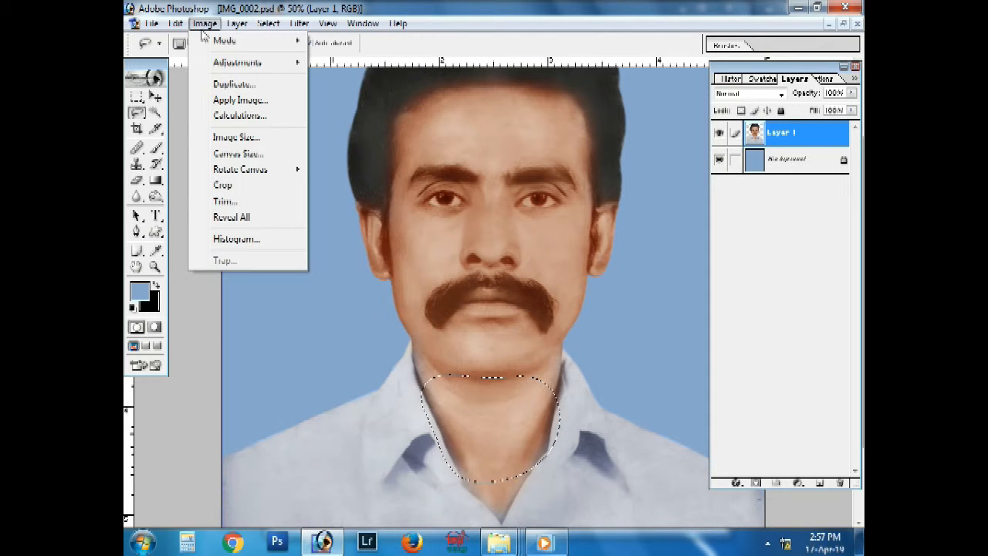
pyautogui.click(234, 60)
pyautogui.click(354, 141)
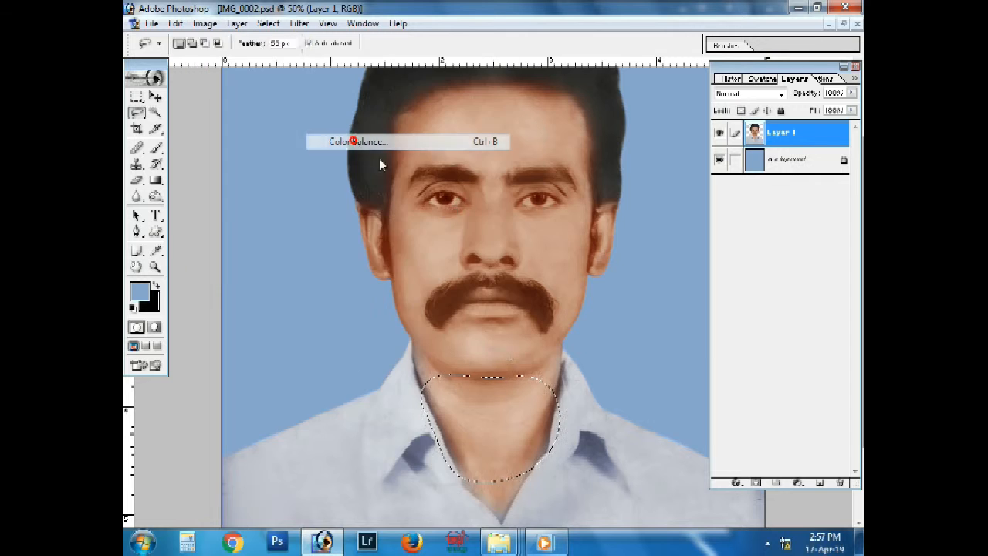
pyautogui.moveTo(435, 348); pyautogui.dragTo(451, 114)
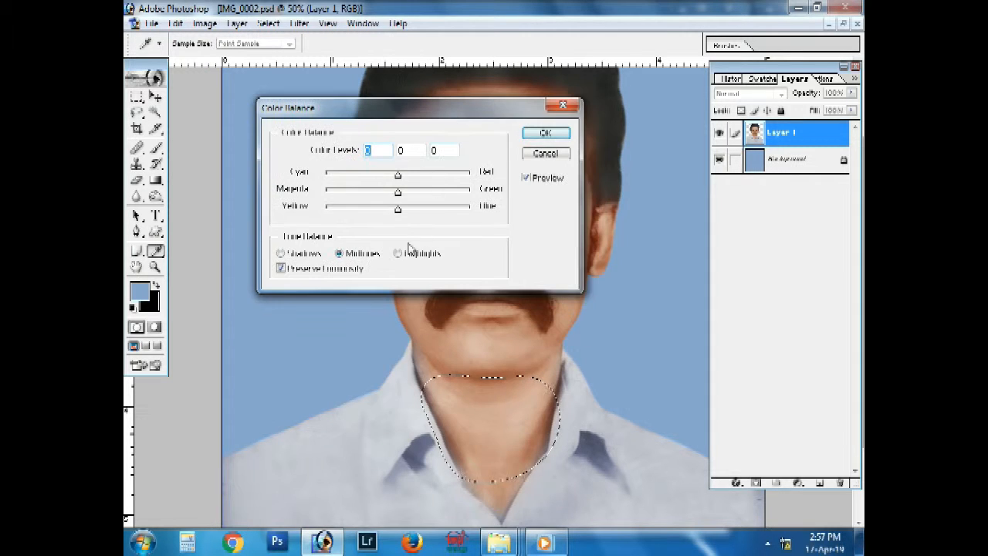
pyautogui.moveTo(397, 210)
pyautogui.mouseDown()
pyautogui.moveTo(383, 211)
pyautogui.moveTo(403, 212)
pyautogui.mouseUp()
pyautogui.moveTo(399, 177); pyautogui.dragTo(403, 176)
pyautogui.press('Return')
# Adjust the tone of the selected neck area with Curves, and clear the selection
pyautogui.click(205, 23)
pyautogui.moveTo(254, 62)
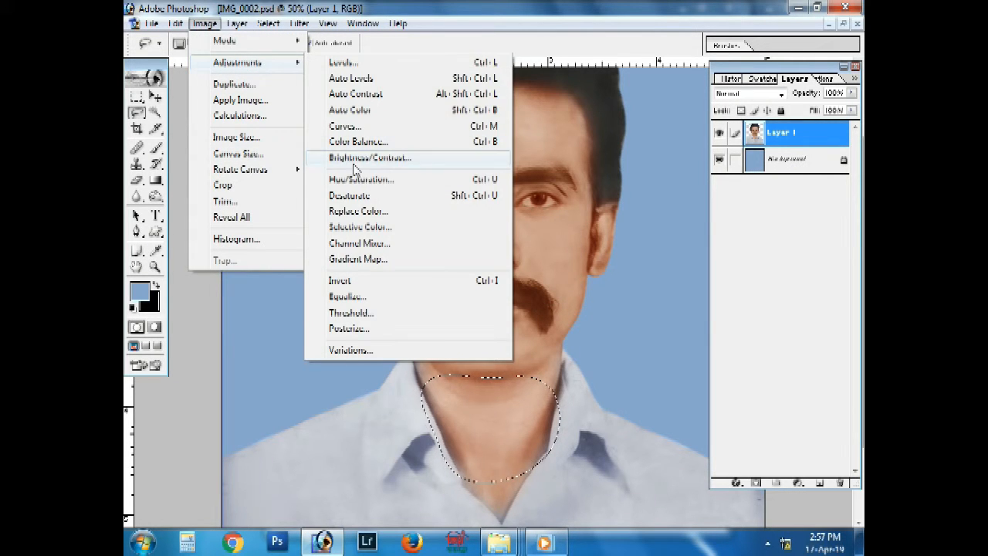
pyautogui.click(359, 127)
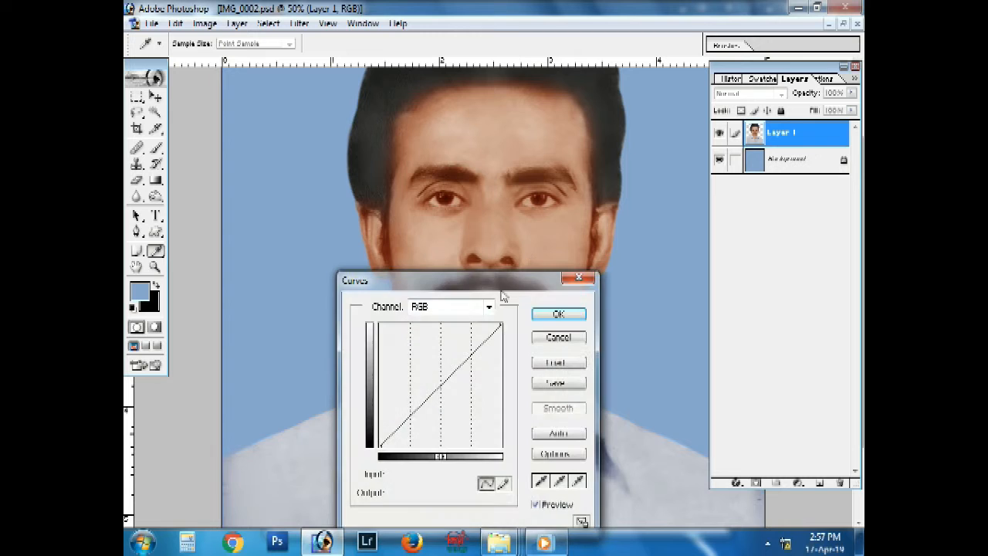
pyautogui.moveTo(356, 205); pyautogui.dragTo(356, 213)
pyautogui.click(432, 198)
pyautogui.hotkey('ctrl', '-')
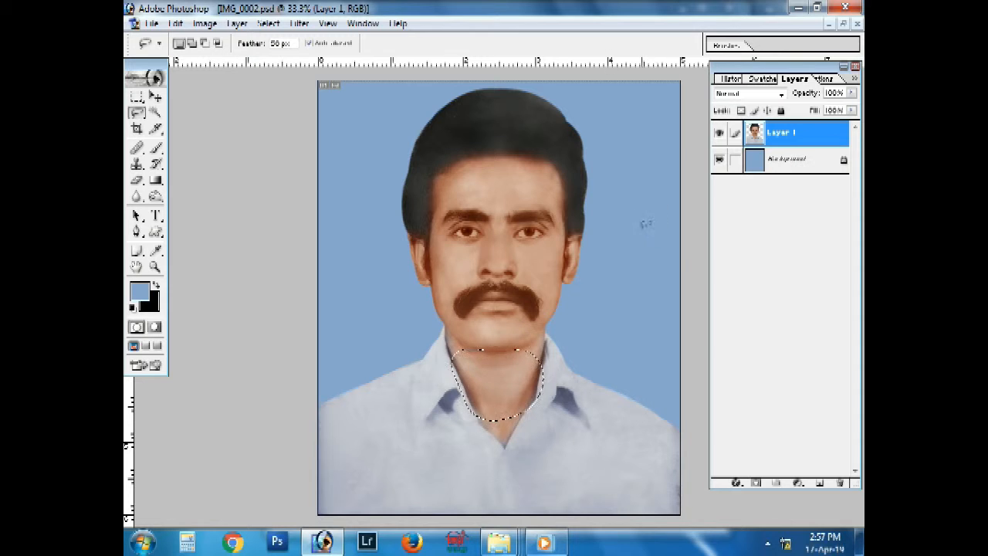
pyautogui.hotkey('ctrl', 'd')
pyautogui.hotkey('ctrl', '-')
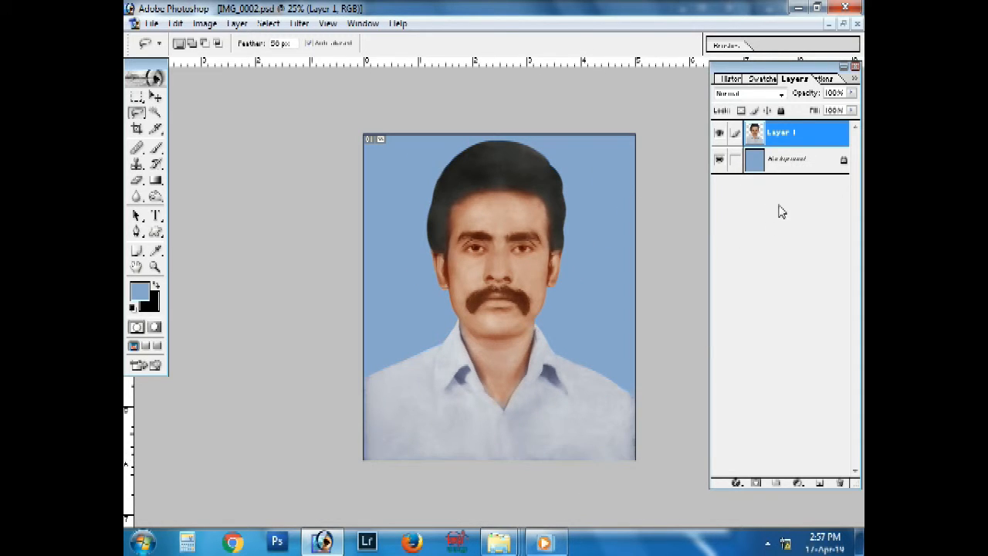
# Save IMG_0002.psd, check the saved file in its Windows Explorer folder, and return to Photoshop
pyautogui.click(151, 23)
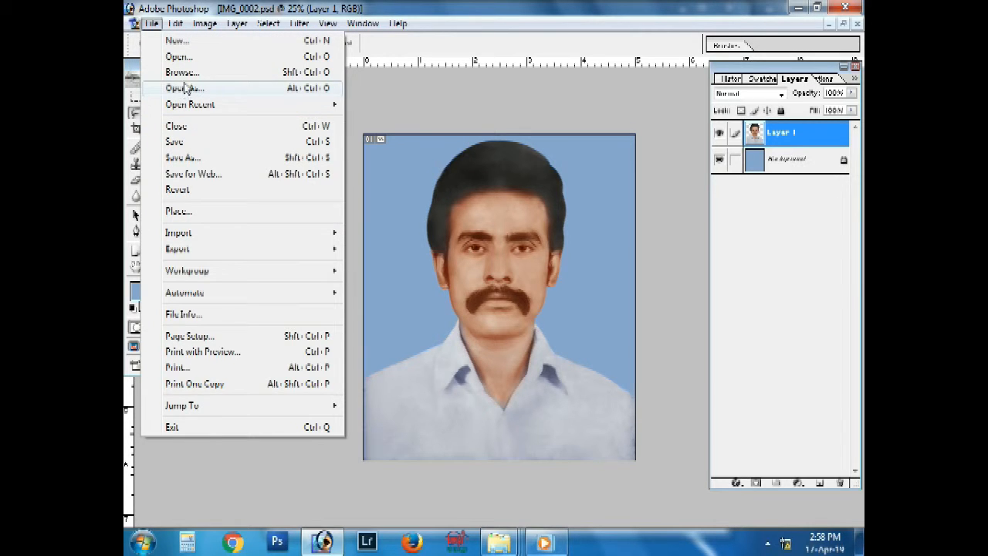
pyautogui.click(176, 142)
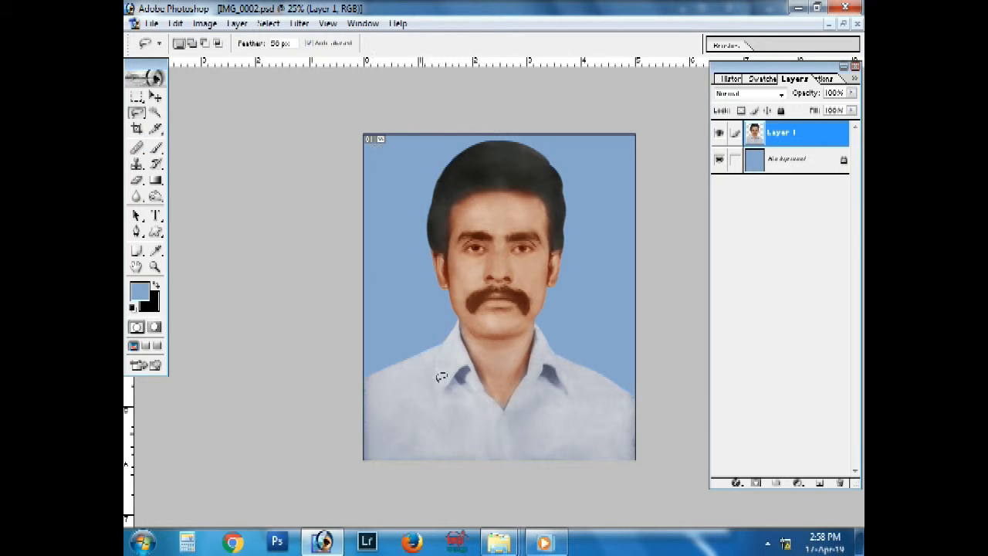
pyautogui.moveTo(504, 545)
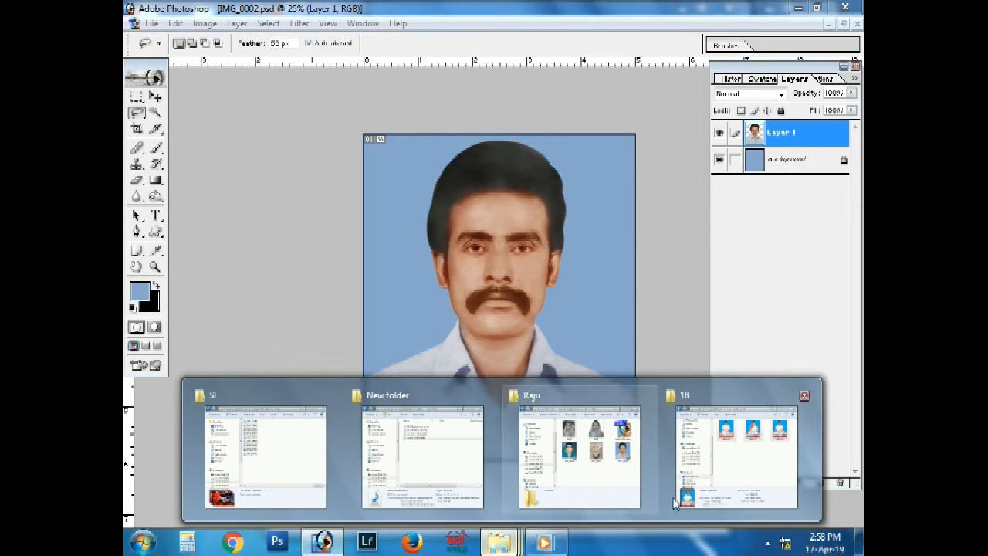
pyautogui.click(588, 472)
pyautogui.click(685, 213)
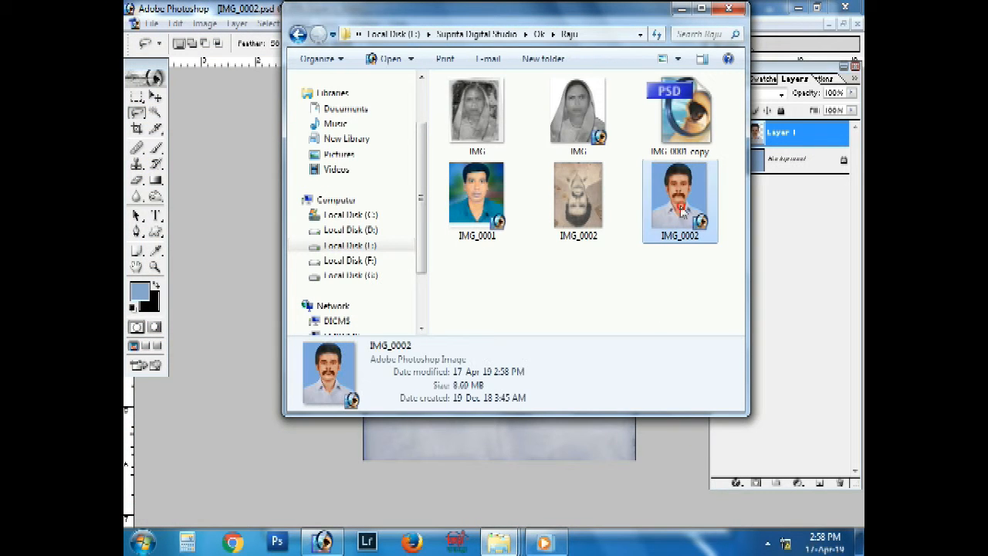
pyautogui.click(632, 459)
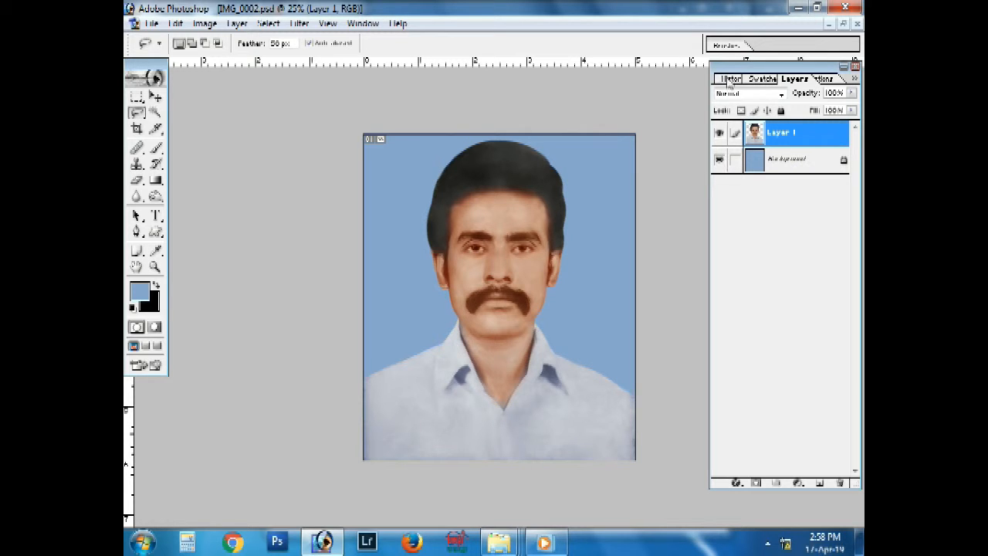
# Compare the finished colour portrait with the black-and-white Open state in the history, ending on the finished version
pyautogui.click(728, 80)
pyautogui.click(761, 122)
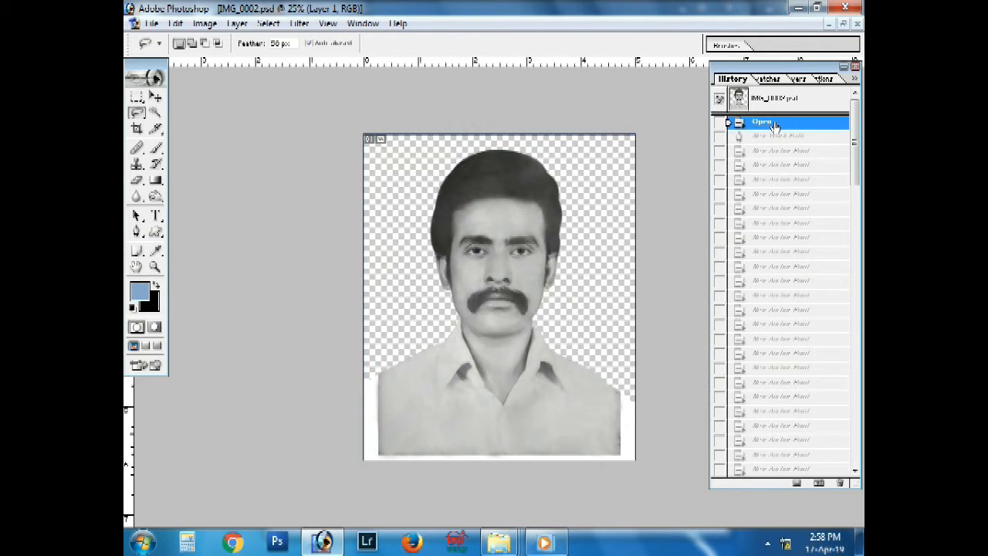
pyautogui.hotkey('ctrl', 'z')
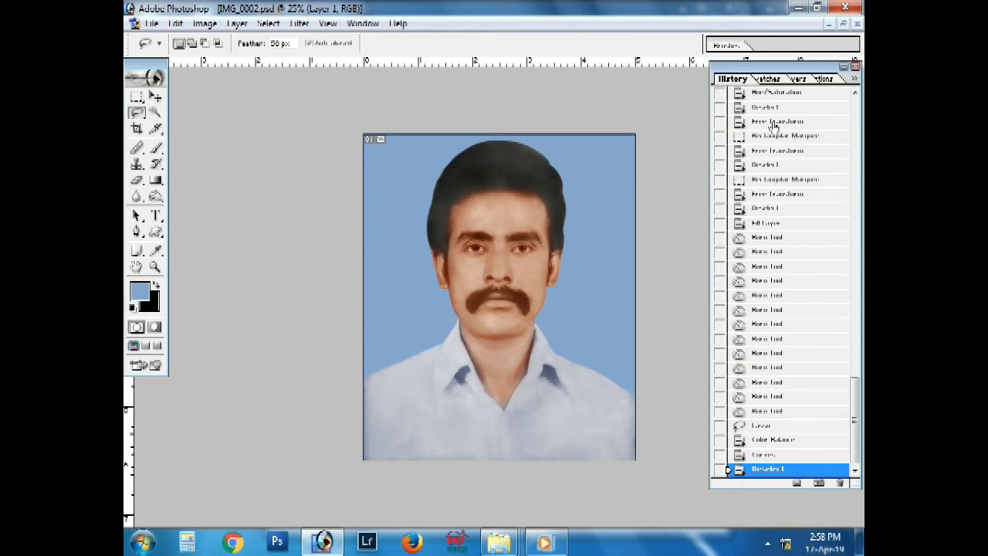
pyautogui.hotkey('ctrl', 'z')
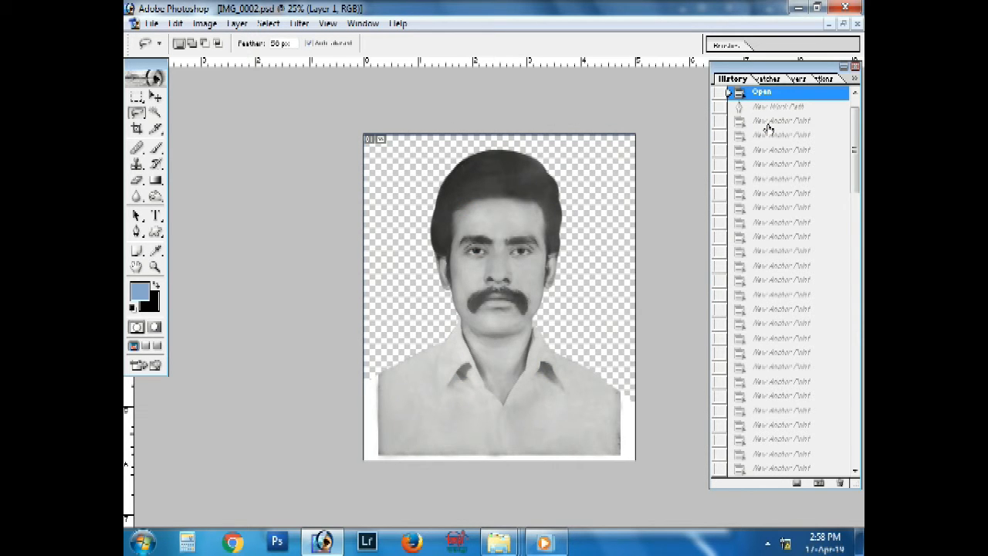
pyautogui.hotkey('ctrl', 'z')
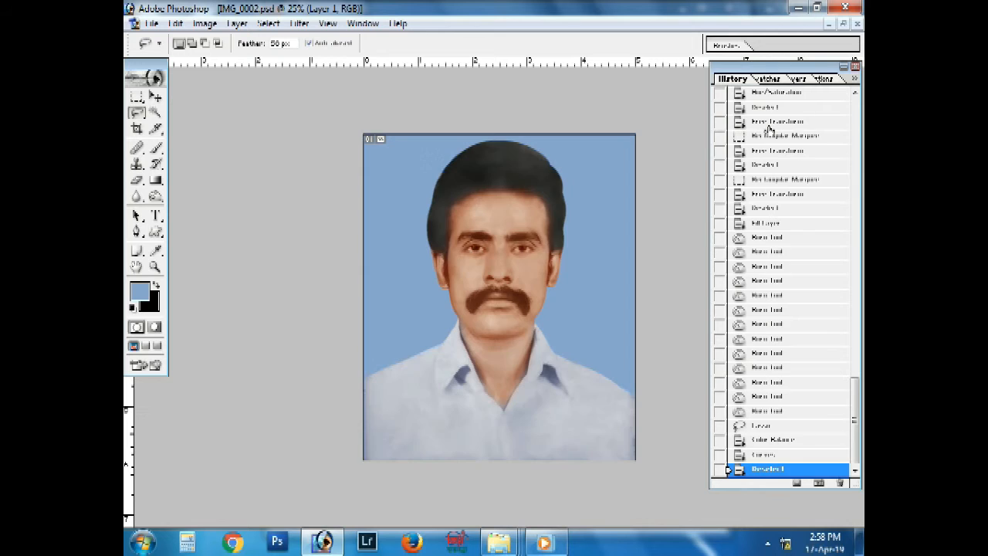
pyautogui.hotkey('ctrl', 'z')
pyautogui.hotkey('ctrl', 'z')
pyautogui.hotkey('ctrl', 'z')
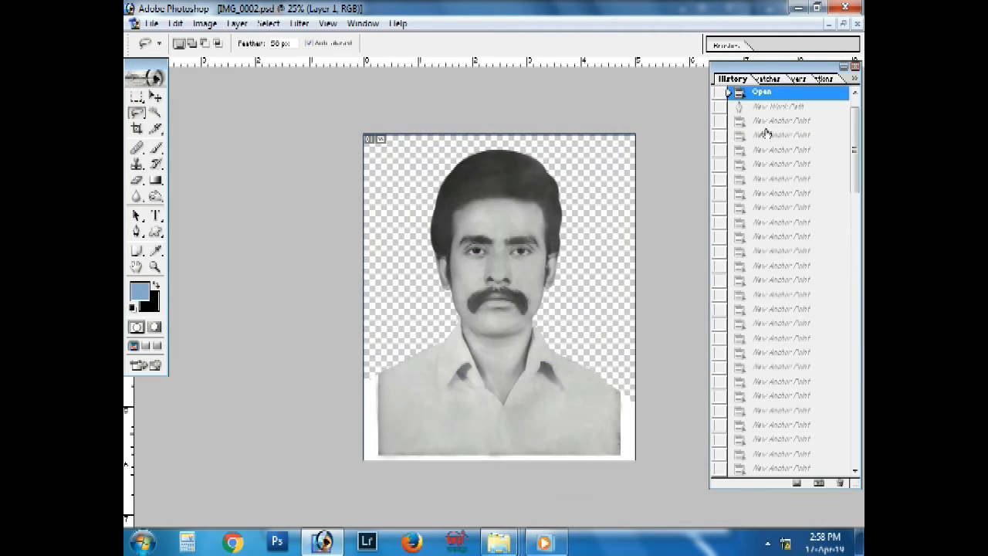
pyautogui.hotkey('ctrl', 'z')
pyautogui.hotkey('ctrl', '-')
pyautogui.hotkey('ctrl', '-')
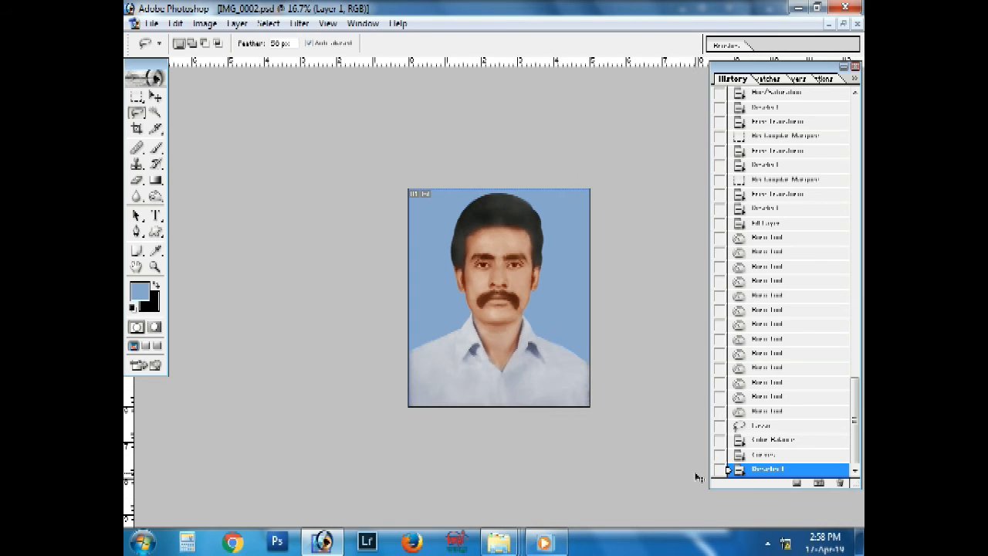